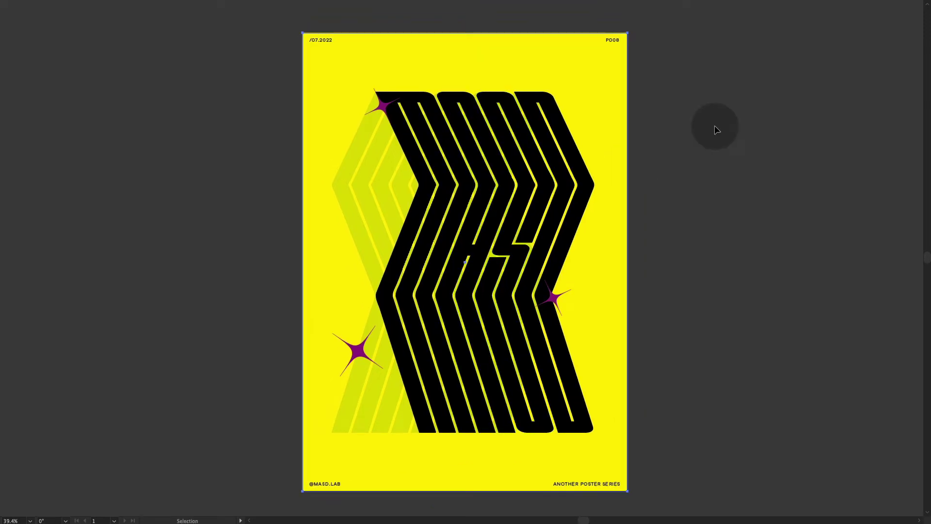
Step: Leave the full-screen view and zoom out on the finished poster
{"action": "key", "text": "v"}
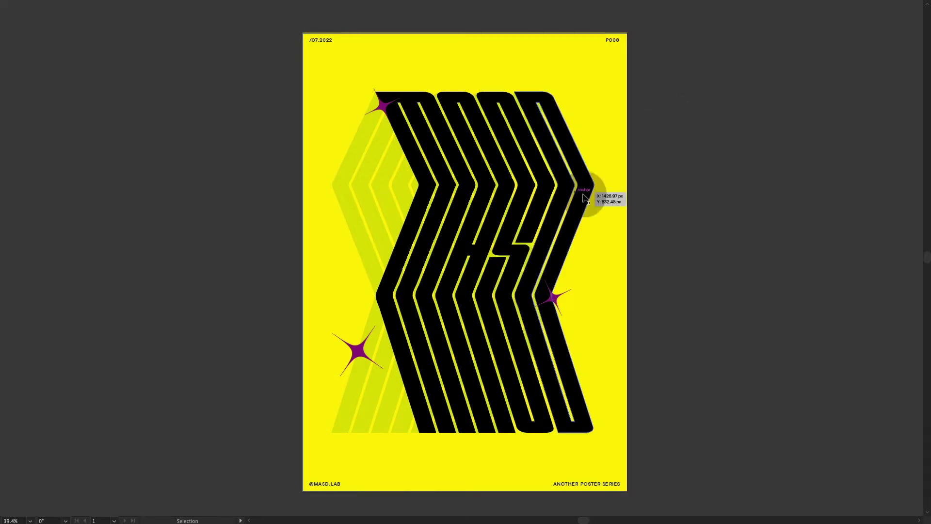
{"action": "key", "text": "super+Tab"}
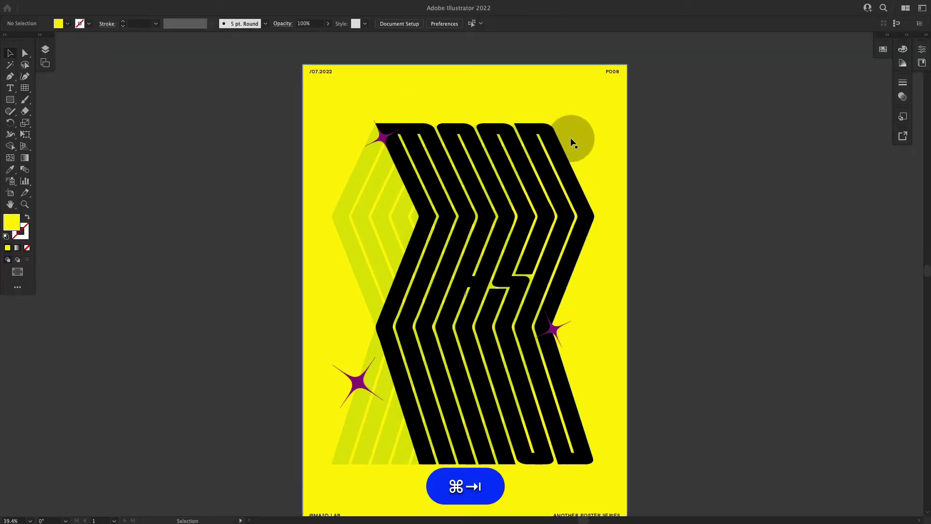
{"action": "key", "text": "z"}
{"action": "left_click_drag", "start_coordinate": [575, 180], "coordinate": [467, 166]}
{"action": "key", "text": "f"}
Step: Create a new 1700 × 2400 px portrait document and centre its artboard in view
{"action": "key", "text": "super+n"}
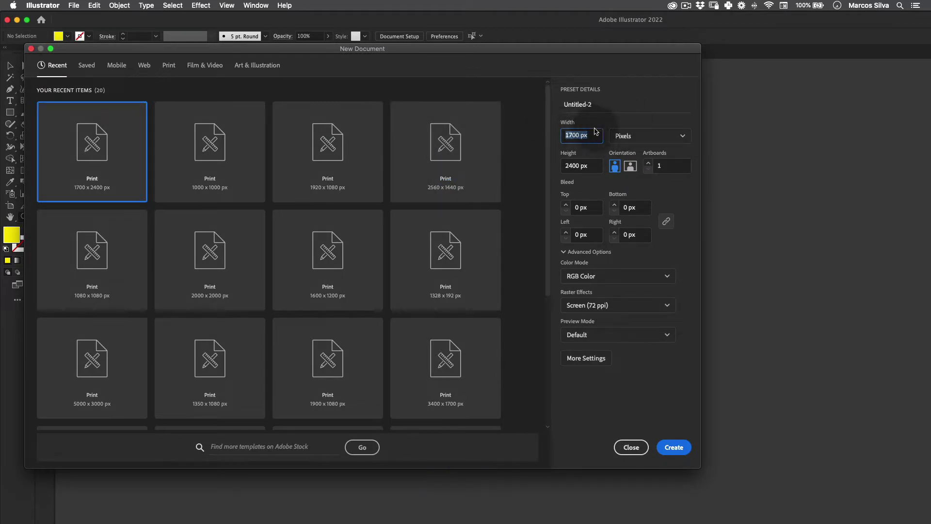
{"action": "left_click", "coordinate": [678, 454]}
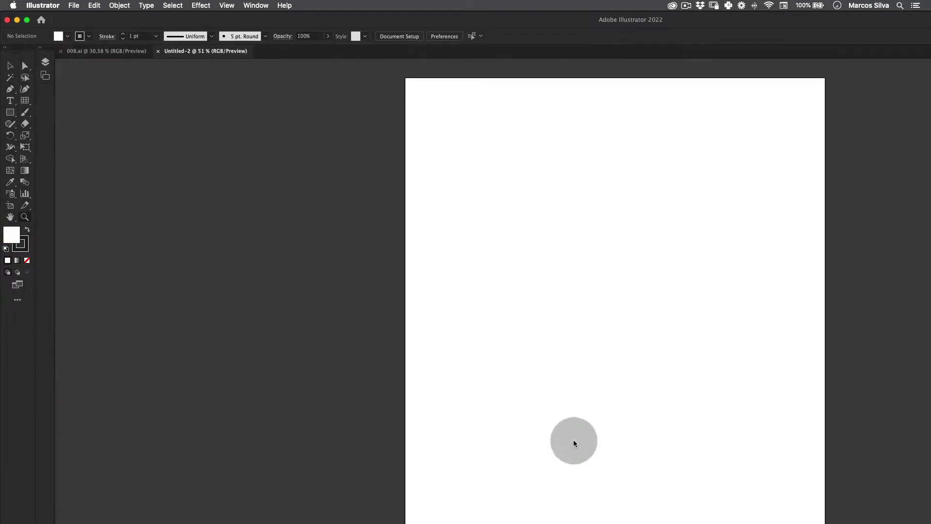
{"action": "key", "text": "z"}
{"action": "left_click_drag", "start_coordinate": [604, 278], "coordinate": [552, 297]}
{"action": "left_click_drag", "start_coordinate": [603, 312], "coordinate": [483, 251]}
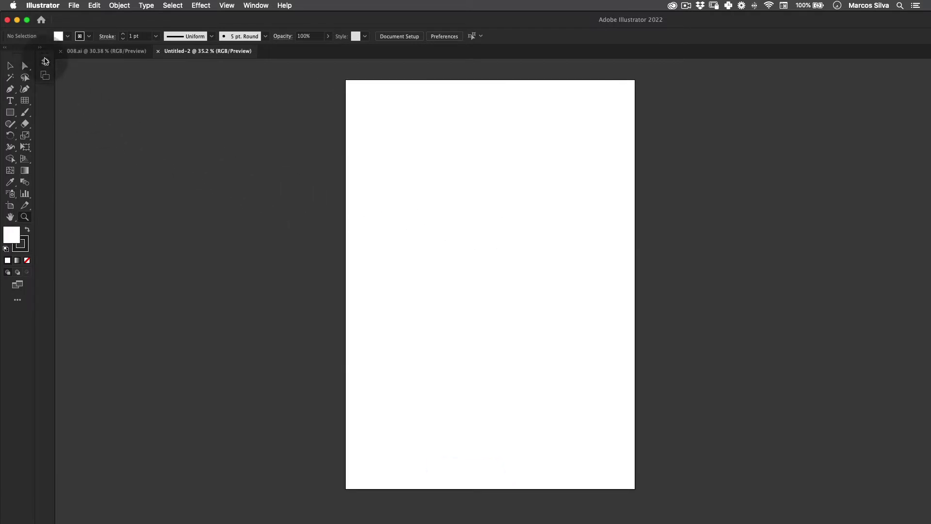
Step: Draw a rectangular grid with 10 horizontal and 10 vertical dividers over the whole artboard
{"action": "left_click", "coordinate": [45, 62]}
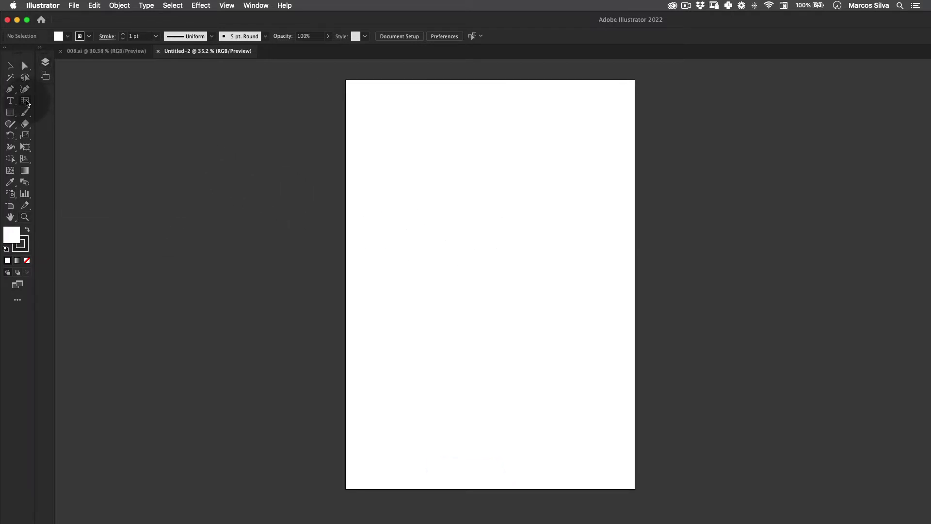
{"action": "left_click_drag", "start_coordinate": [26, 103], "coordinate": [98, 138]}
{"action": "left_click", "coordinate": [291, 208]}
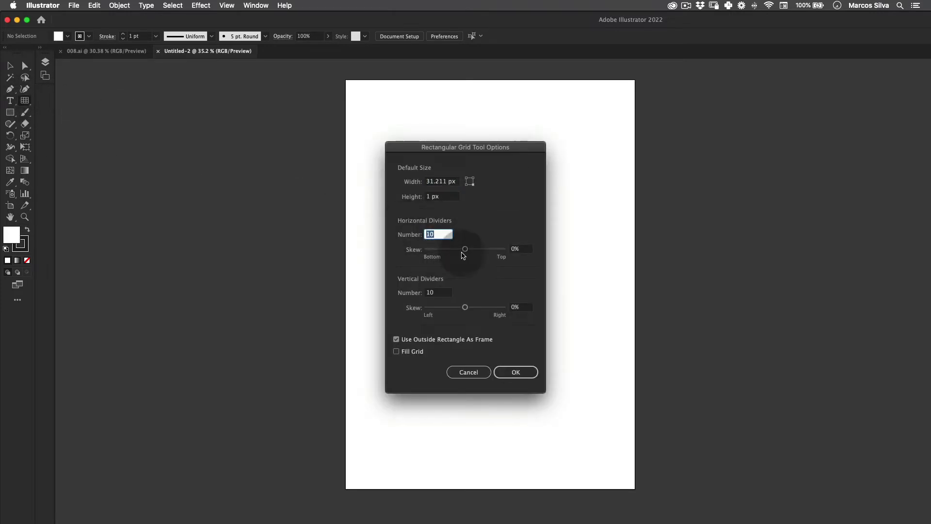
{"action": "type", "text": "10"}
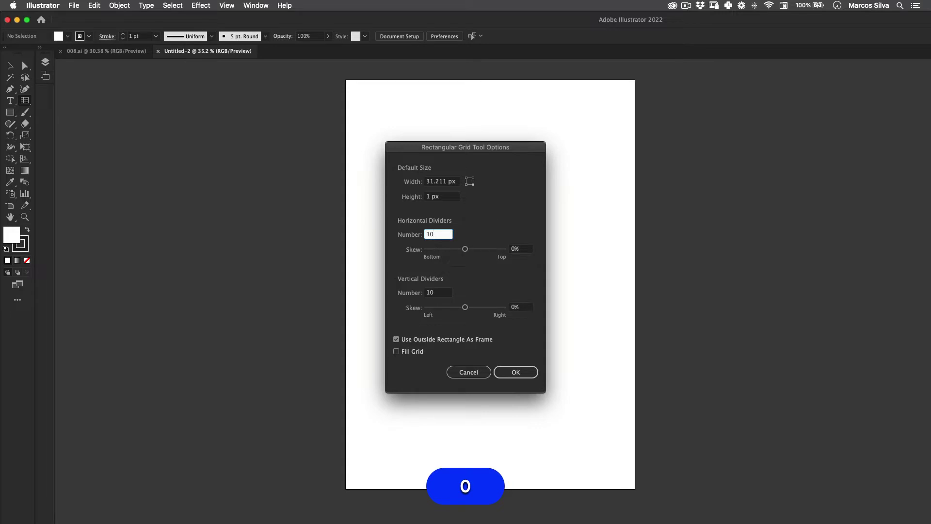
{"action": "key", "text": "Tab"}
{"action": "left_click", "coordinate": [515, 372]}
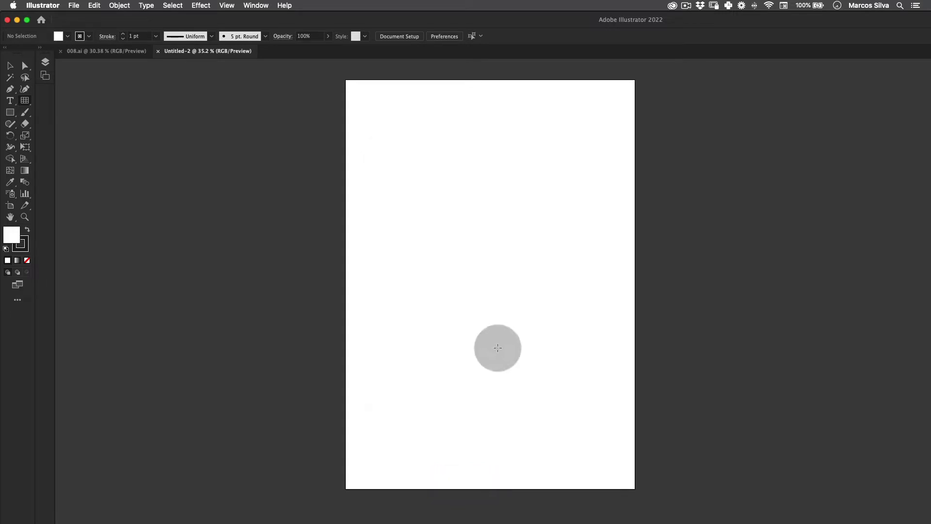
{"action": "left_click_drag", "start_coordinate": [352, 84], "coordinate": [635, 488]}
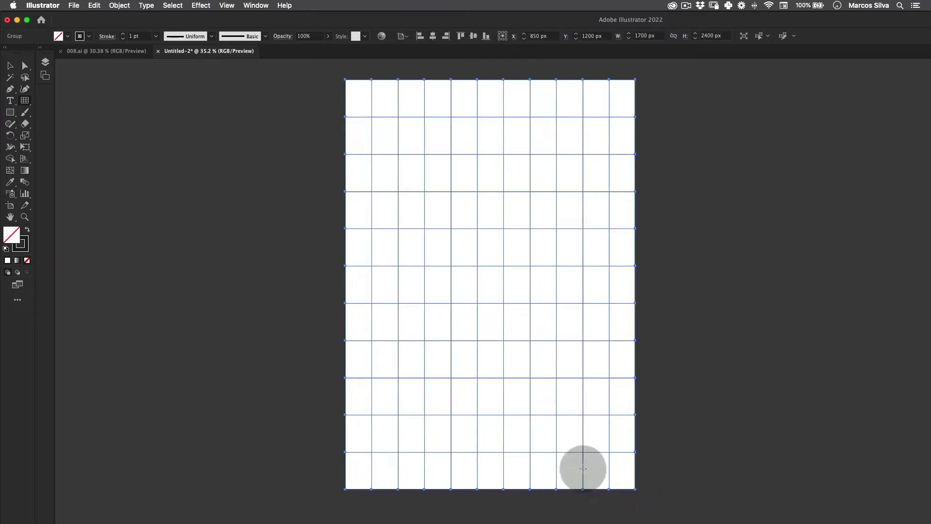
Step: Convert the grid into guides with View > Guides > Make Guides
{"action": "left_click", "coordinate": [225, 5]}
{"action": "mouse_move", "coordinate": [320, 388]}
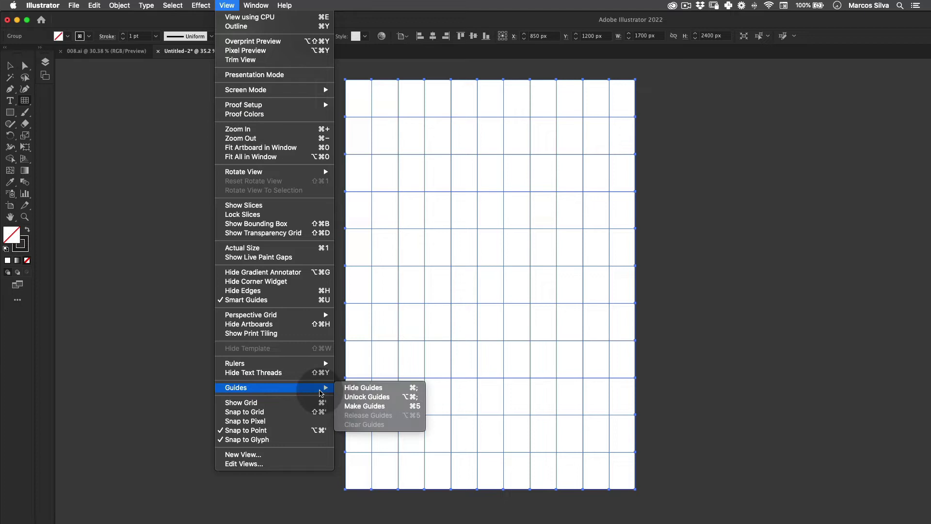
{"action": "left_click", "coordinate": [367, 410]}
{"action": "key", "text": "space"}
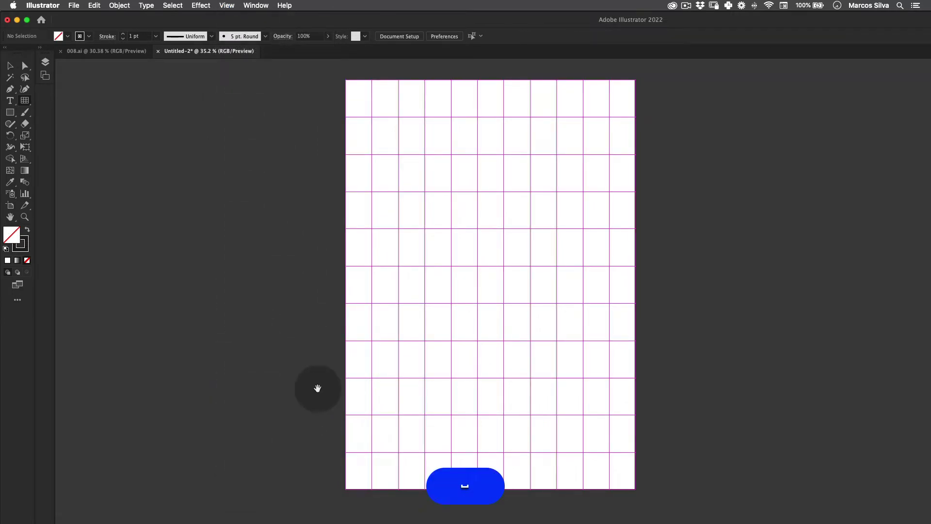
{"action": "left_click_drag", "start_coordinate": [316, 387], "coordinate": [284, 396]}
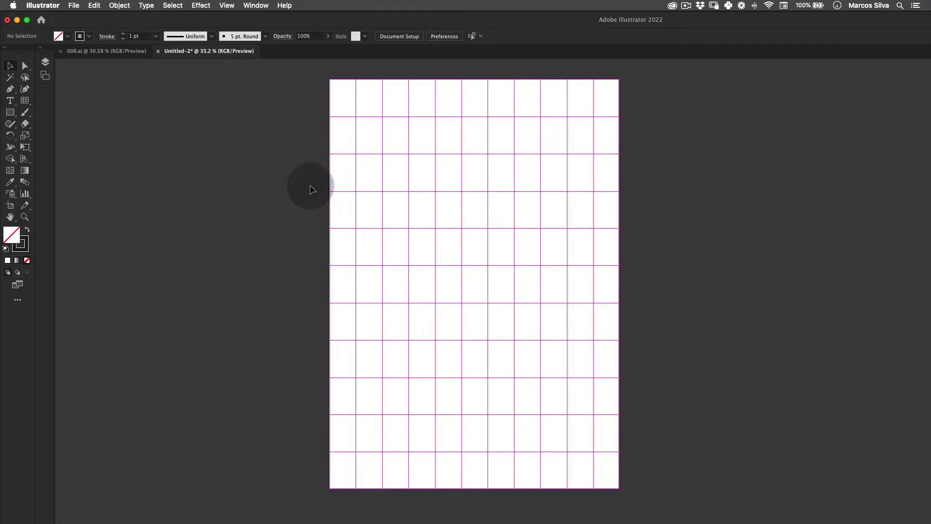
{"action": "key", "text": "v"}
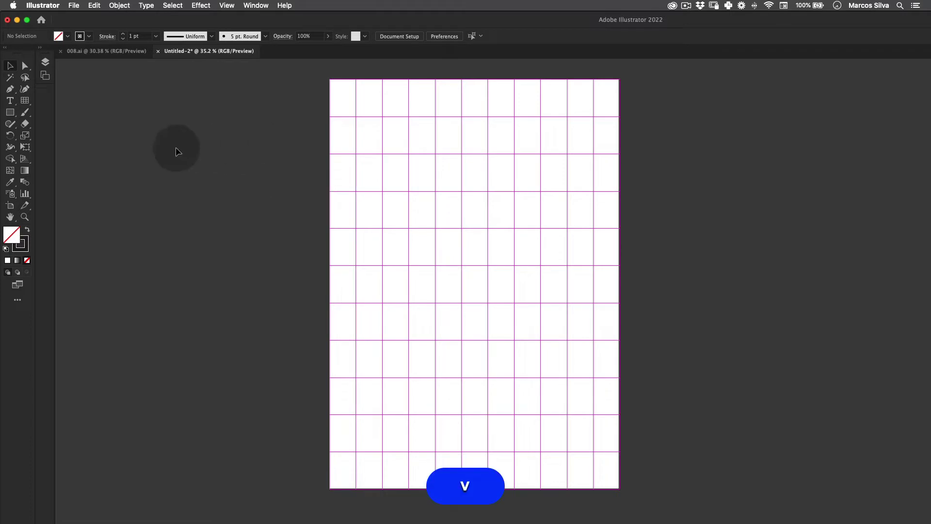
Step: Trace a closed zigzag outline along the guide intersections with the Pen Tool
{"action": "left_click", "coordinate": [10, 89]}
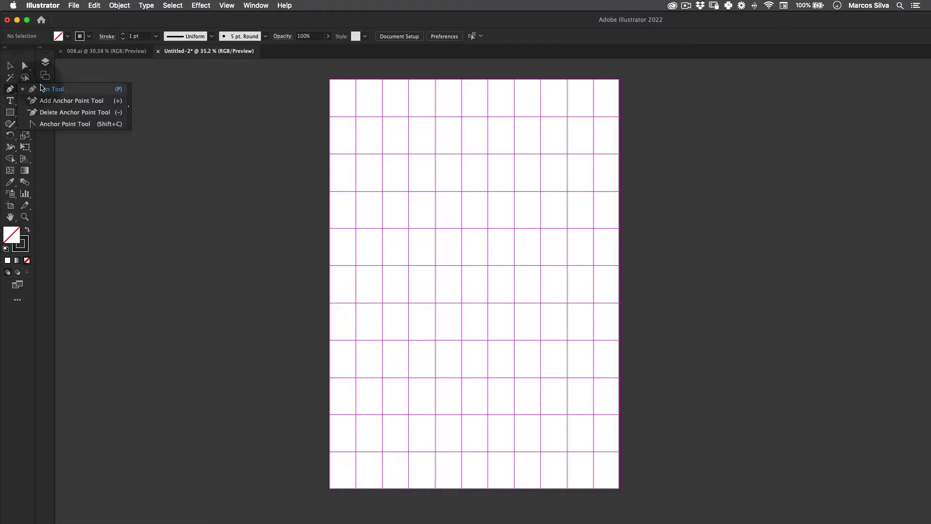
{"action": "left_click", "coordinate": [330, 76]}
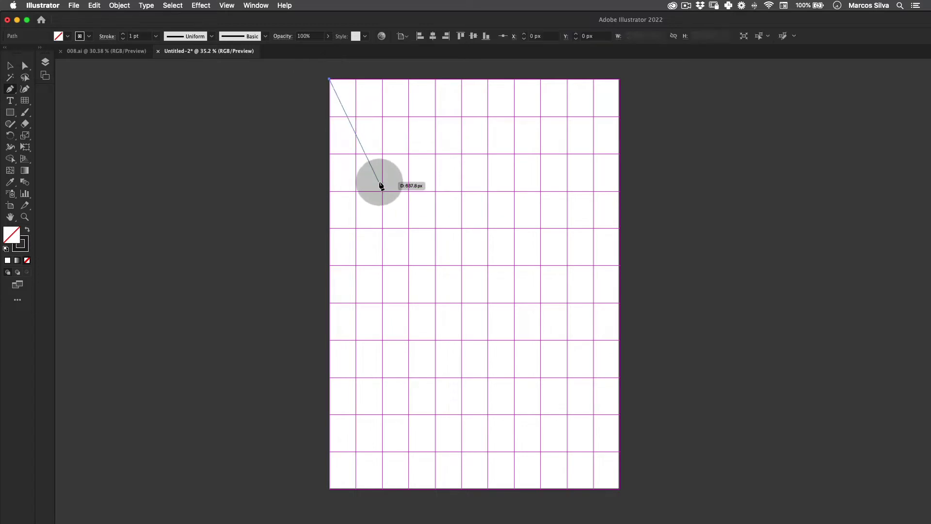
{"action": "left_click", "coordinate": [382, 191]}
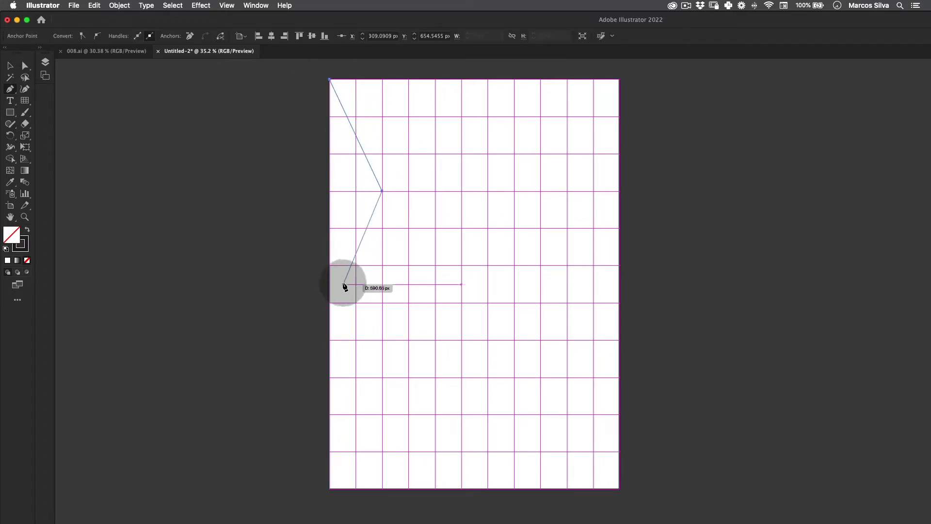
{"action": "left_click", "coordinate": [330, 303]}
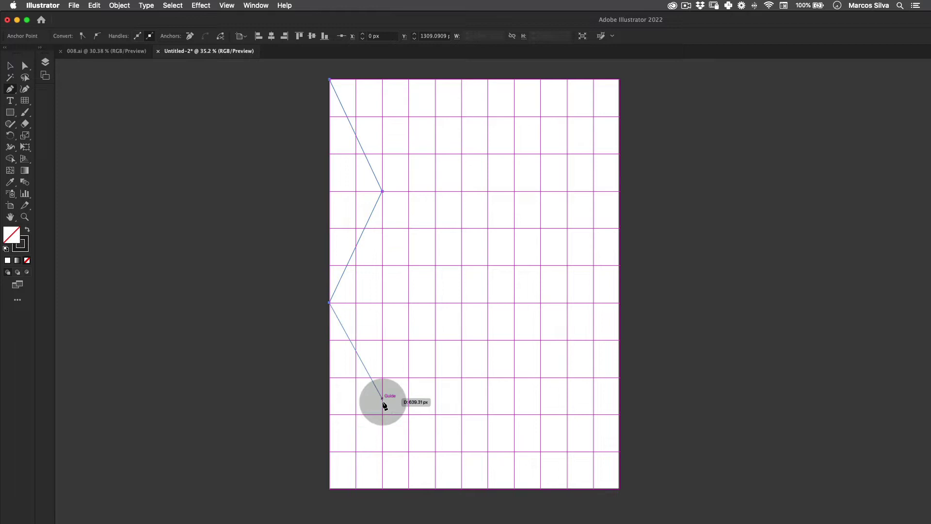
{"action": "left_click", "coordinate": [383, 414]}
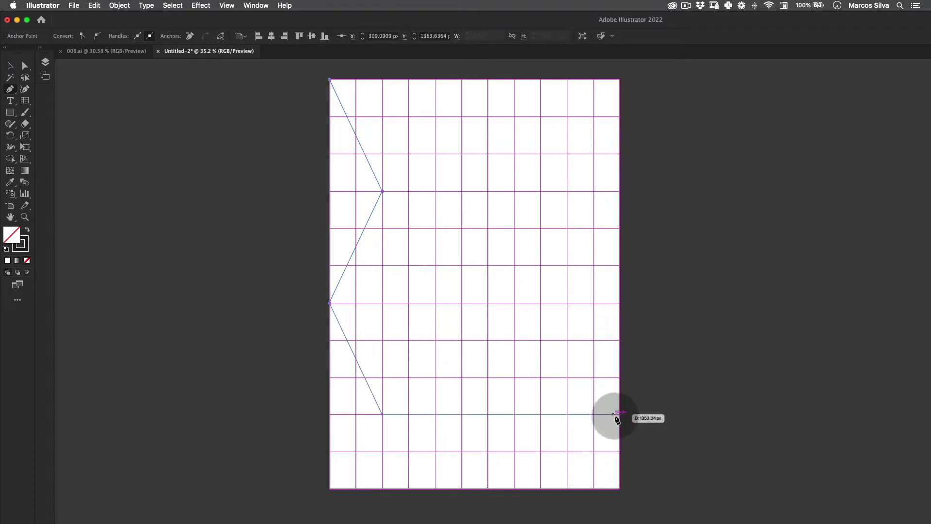
{"action": "left_click", "coordinate": [619, 414]}
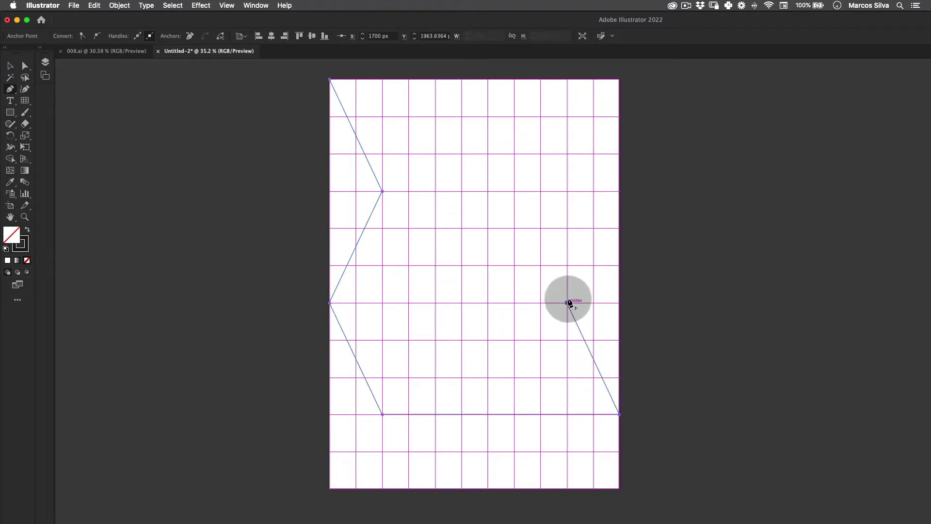
{"action": "left_click", "coordinate": [567, 302]}
{"action": "left_click", "coordinate": [621, 192]}
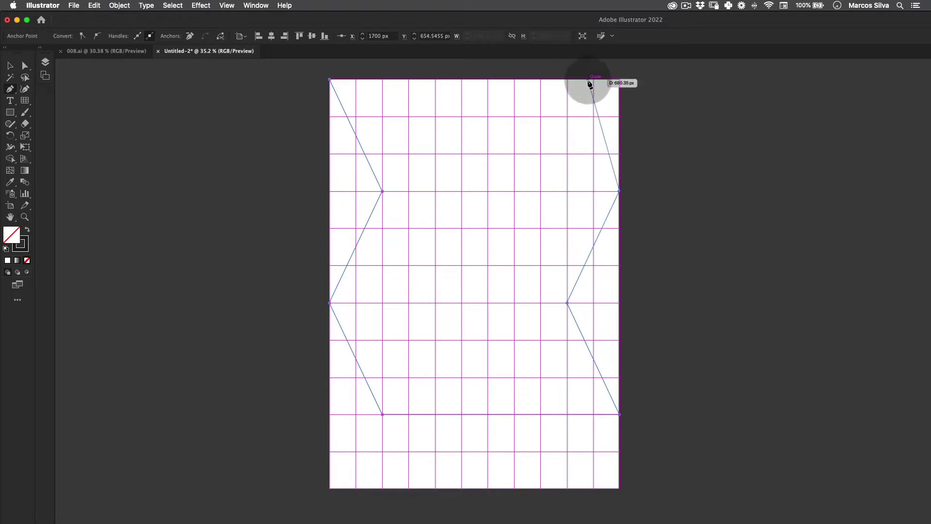
{"action": "left_click", "coordinate": [566, 79]}
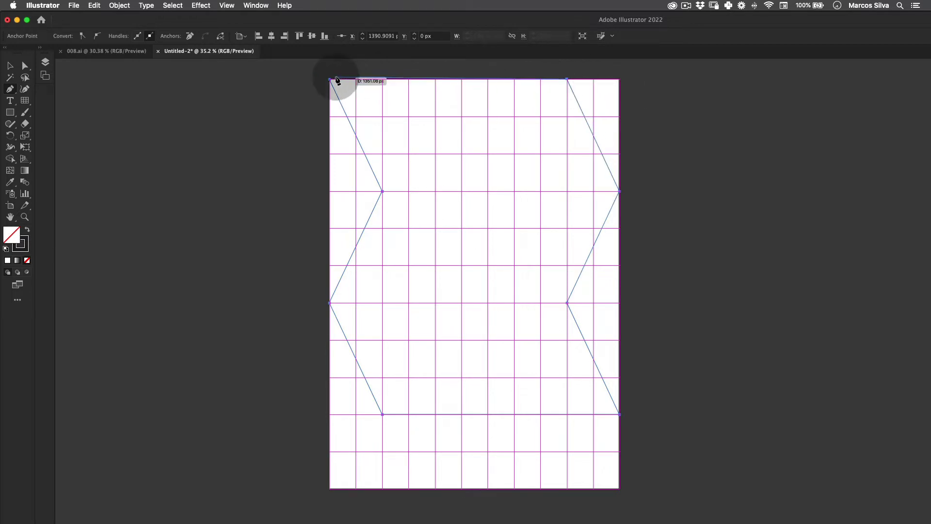
{"action": "left_click", "coordinate": [330, 80]}
Step: Fill the zigzag shape with solid black
{"action": "key", "text": "v"}
{"action": "left_click", "coordinate": [518, 184]}
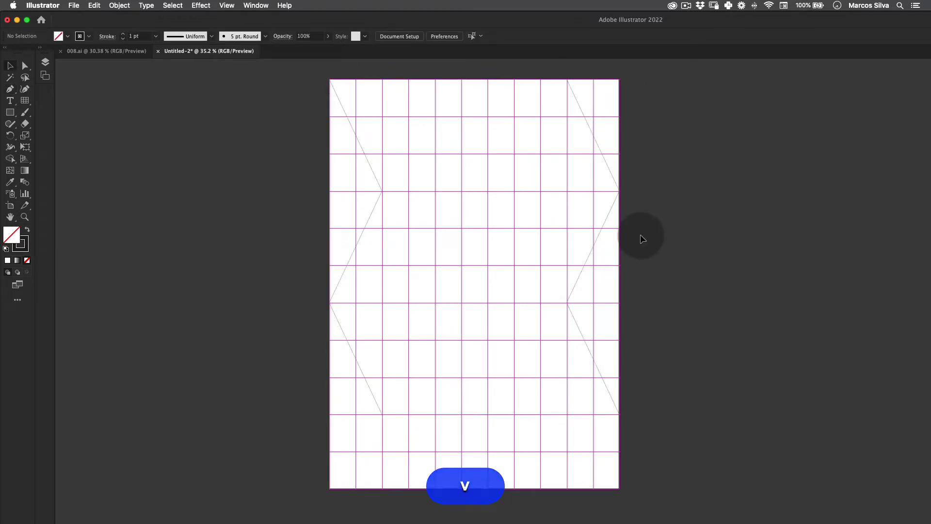
{"action": "key", "text": "v"}
{"action": "left_click", "coordinate": [617, 188]}
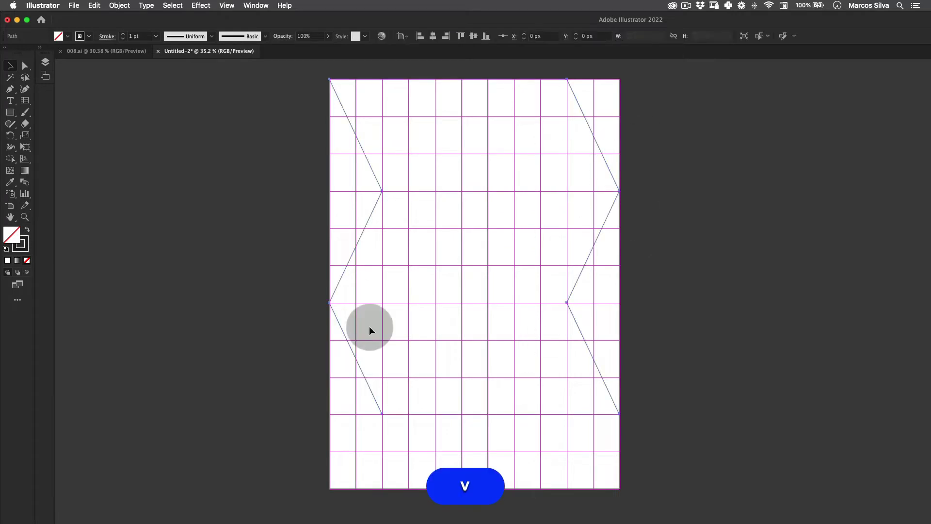
{"action": "left_click", "coordinate": [28, 229]}
{"action": "key", "text": "v"}
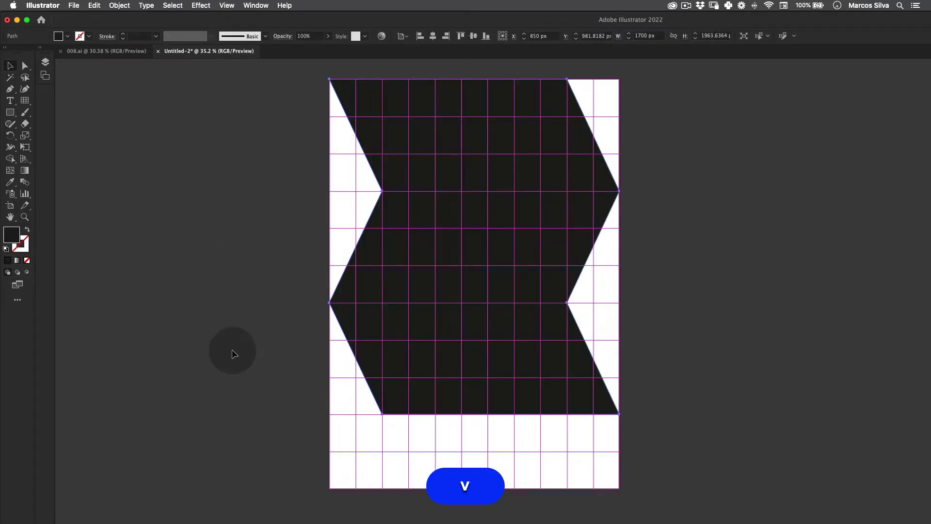
{"action": "left_click", "coordinate": [238, 358]}
Step: Zoom out and move the black chevron off the artboard to the right
{"action": "key", "text": "space"}
{"action": "left_click_drag", "start_coordinate": [468, 281], "coordinate": [386, 270]}
{"action": "key", "text": "z"}
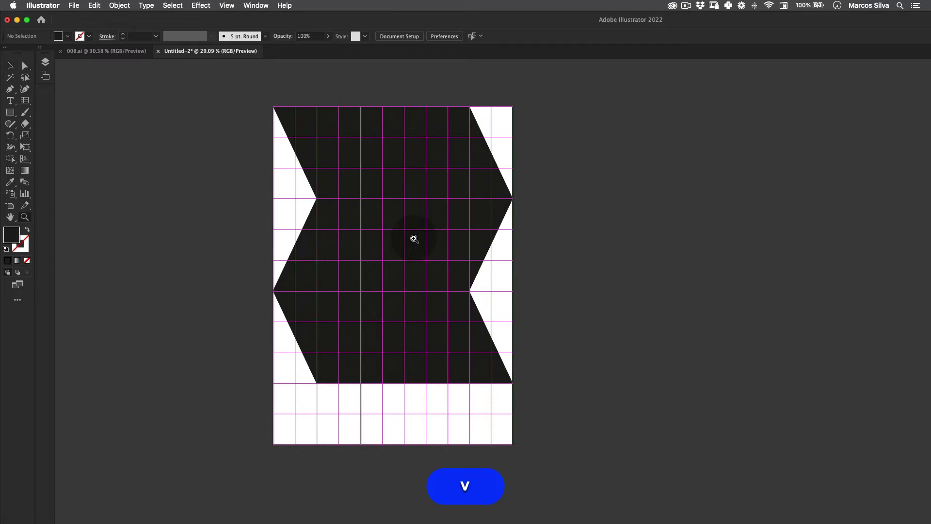
{"action": "left_click_drag", "start_coordinate": [414, 238], "coordinate": [695, 276]}
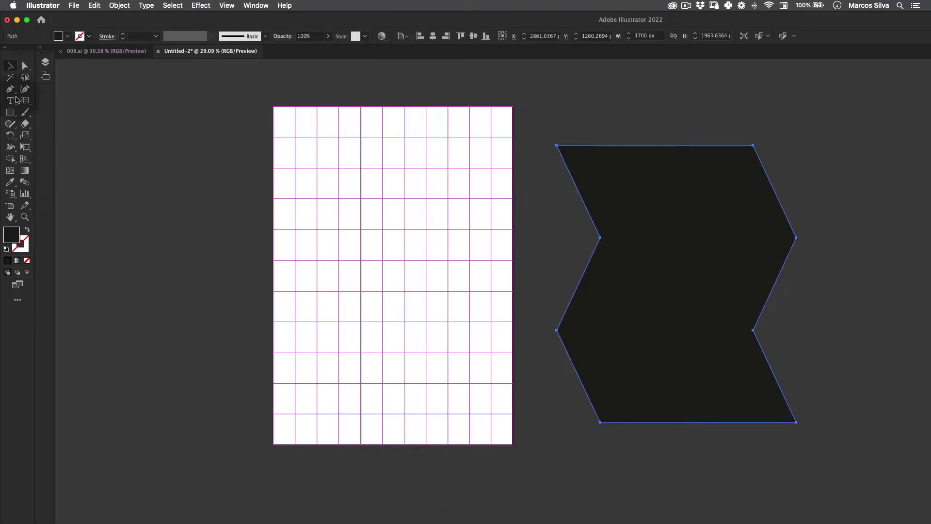
Step: Type the MASD text on the artboard
{"action": "left_click", "coordinate": [346, 244]}
{"action": "left_click", "coordinate": [349, 239]}
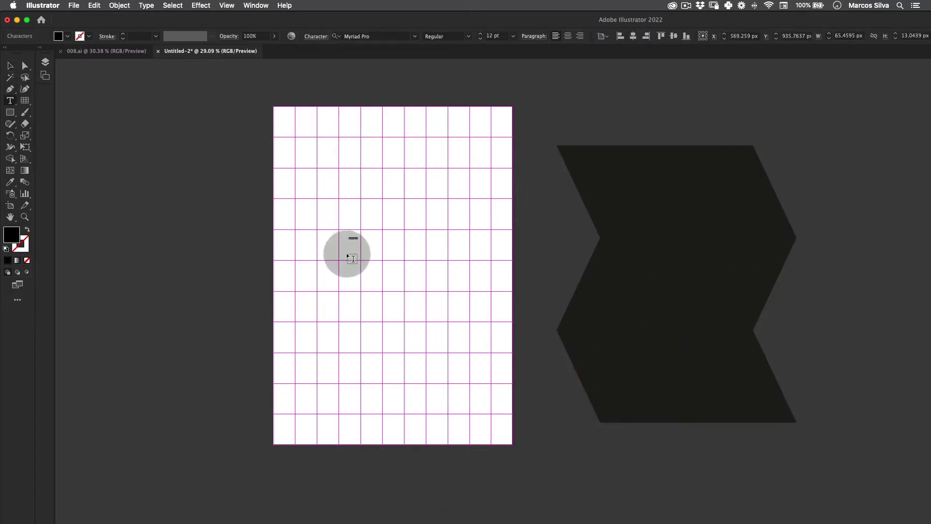
{"action": "type", "text": "SD"}
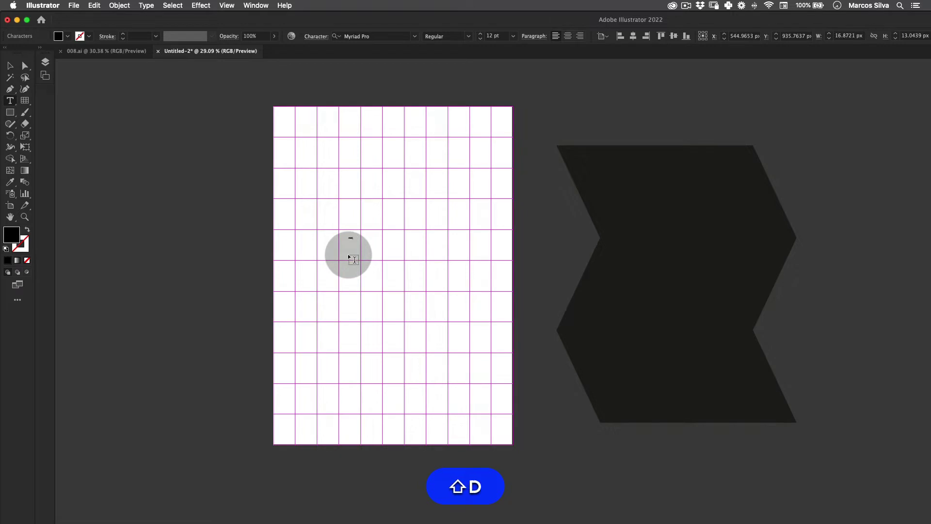
{"action": "key", "text": "Escape"}
Step: Scale MASD up to large type and set it in Outward Block
{"action": "key", "text": "e"}
{"action": "left_click_drag", "start_coordinate": [359, 231], "coordinate": [359, 282]}
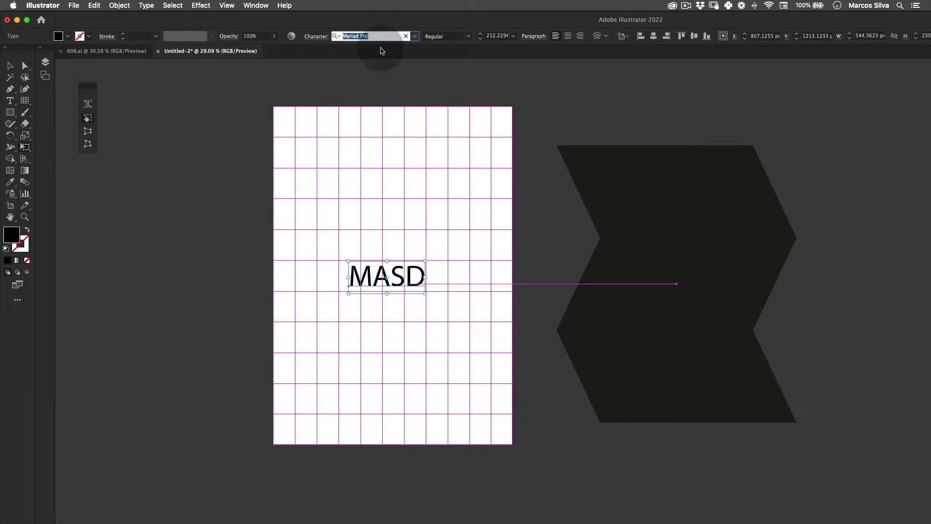
{"action": "type", "text": "out"}
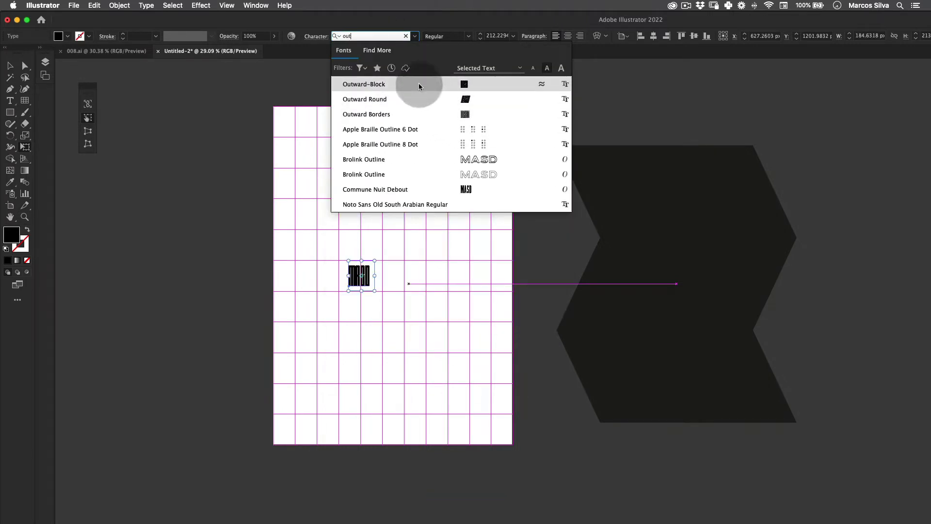
{"action": "left_click", "coordinate": [410, 83]}
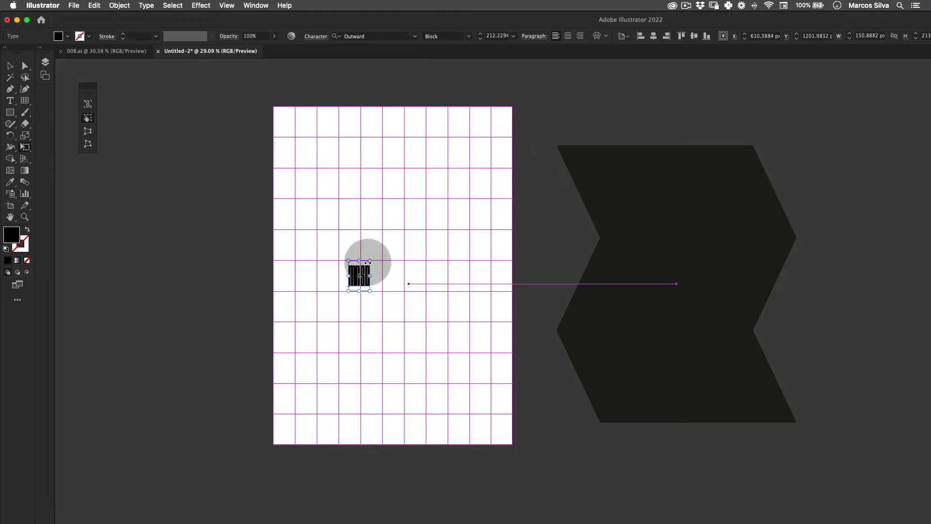
Step: Check the Outward font listing on velvetyne.fr in Chrome, then return to Untitled-2
{"action": "key", "text": "v"}
{"action": "key", "text": "super+Tab"}
{"action": "key", "text": "super+Tab"}
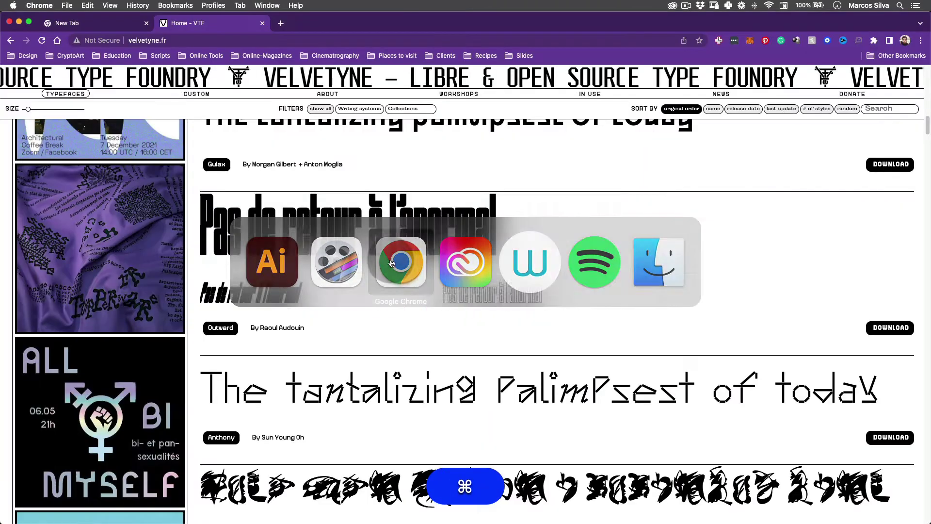
{"action": "left_click", "coordinate": [172, 41]}
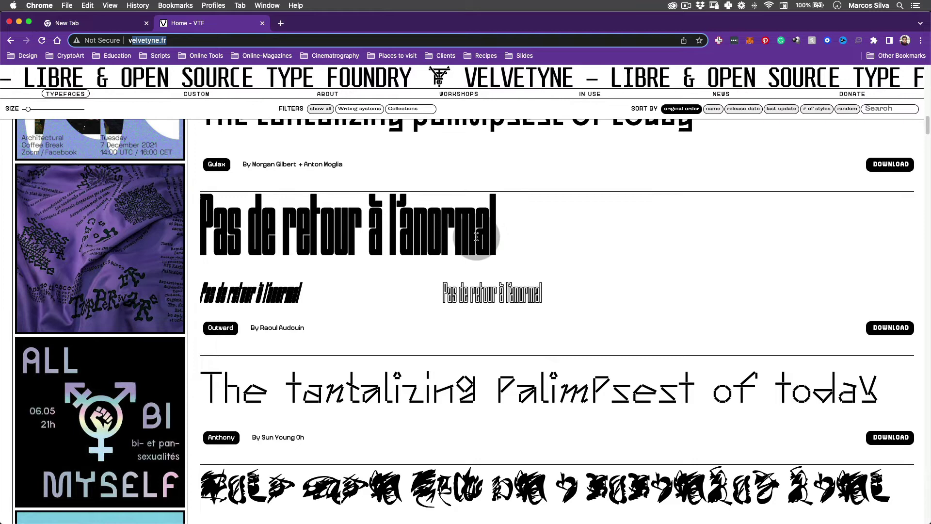
{"action": "key", "text": "super+Tab"}
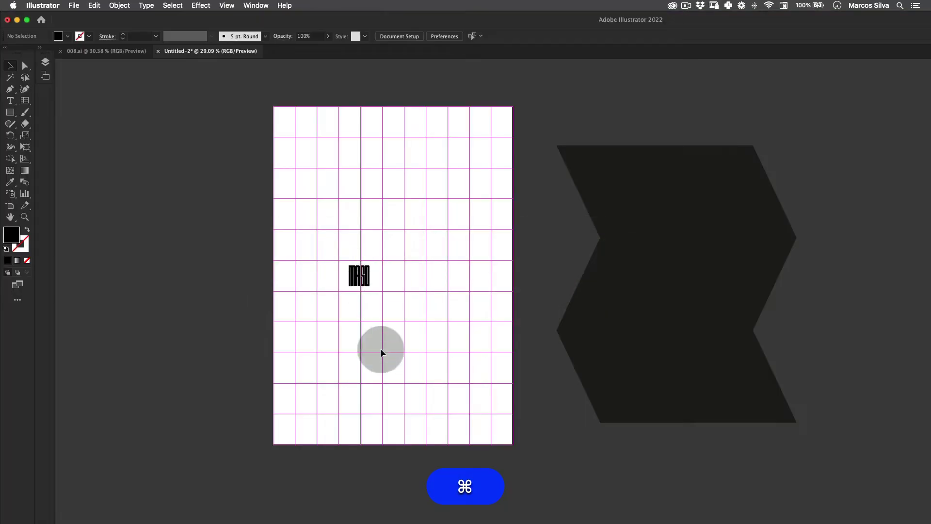
Step: Expand the MASD text into outlined shapes with Object > Expand
{"action": "left_click_drag", "start_coordinate": [349, 304], "coordinate": [301, 226]}
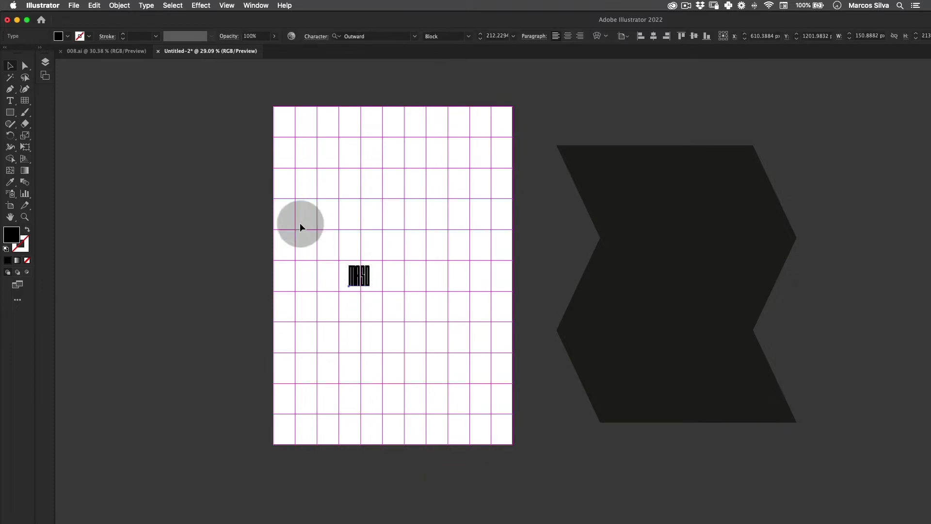
{"action": "left_click", "coordinate": [119, 6]}
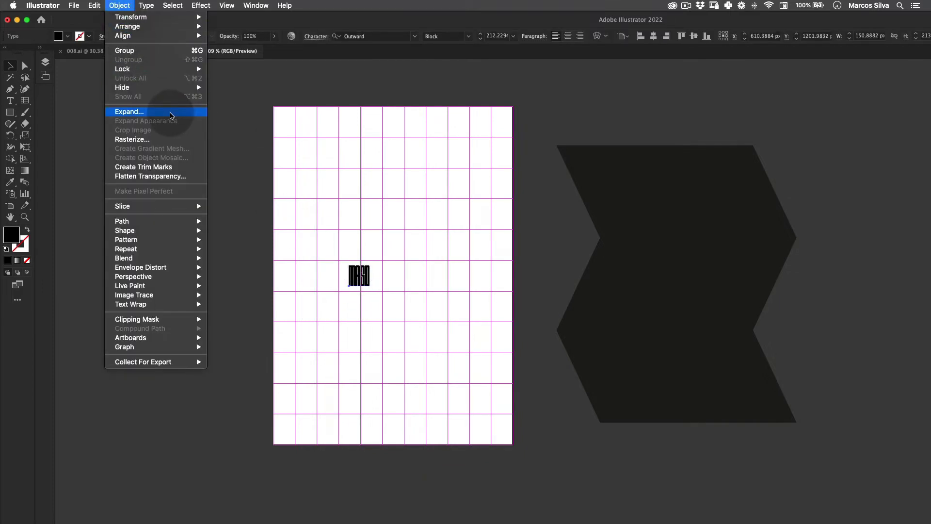
{"action": "left_click", "coordinate": [135, 112]}
{"action": "left_click", "coordinate": [492, 327]}
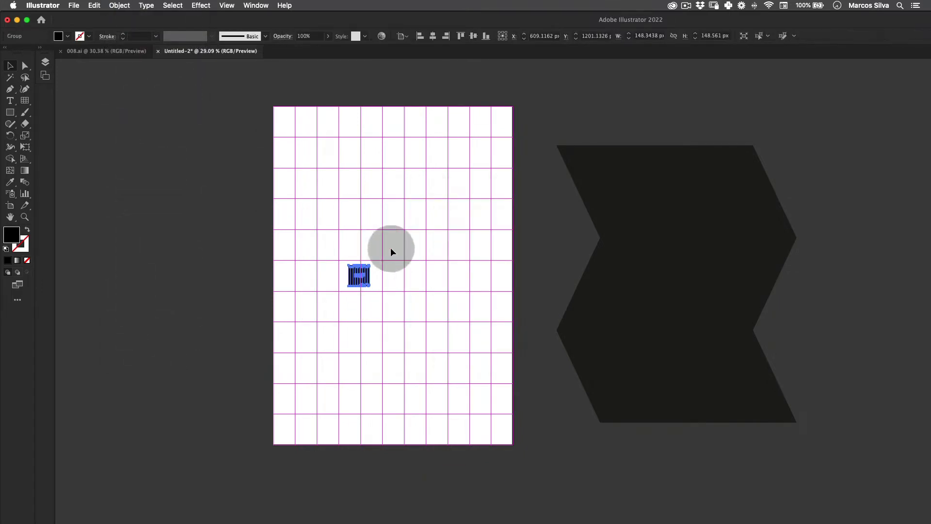
Step: Enlarge the lettering to about 869 px wide and move it toward the artboard centre
{"action": "left_click_drag", "start_coordinate": [373, 263], "coordinate": [471, 164]}
{"action": "left_click_drag", "start_coordinate": [466, 232], "coordinate": [446, 307]}
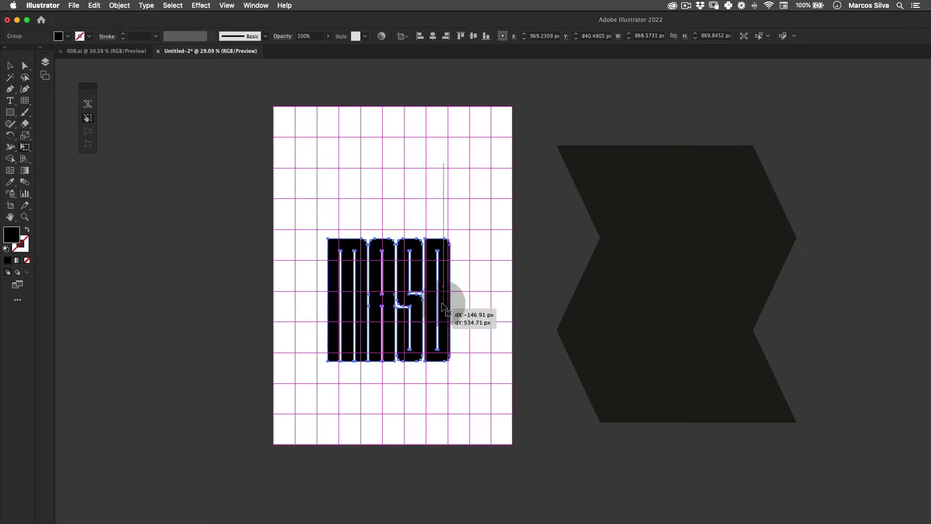
{"action": "key", "text": "v"}
{"action": "left_click", "coordinate": [380, 159]}
Step: Hide the guides and zoom in on the lettering
{"action": "left_click", "coordinate": [227, 5]}
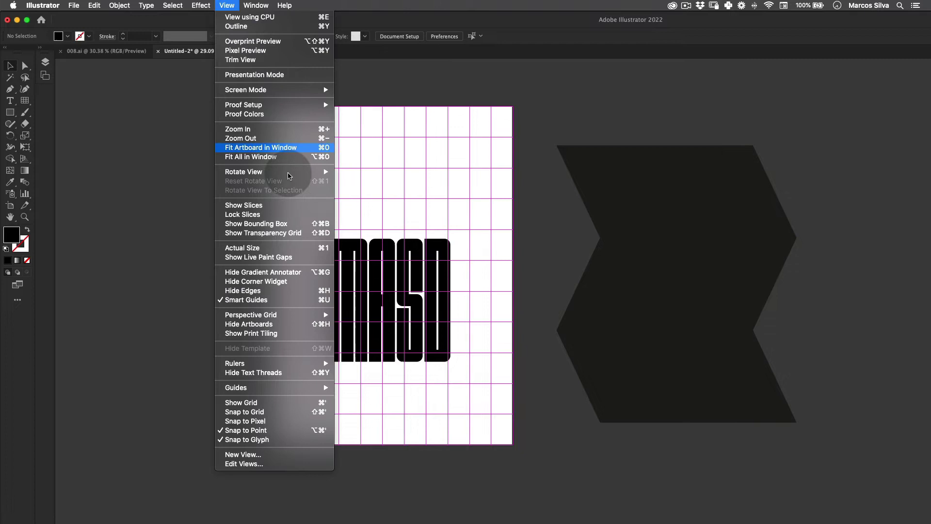
{"action": "mouse_move", "coordinate": [321, 388]}
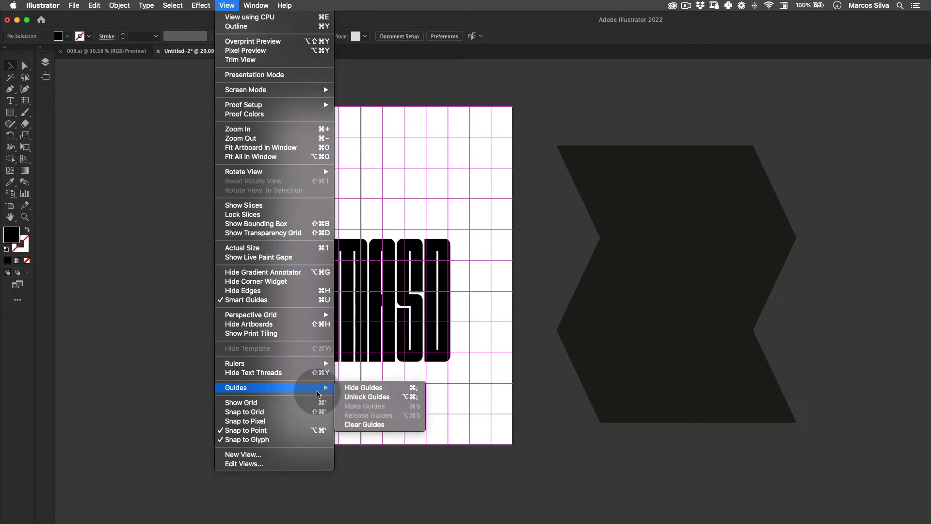
{"action": "left_click", "coordinate": [363, 388]}
{"action": "key", "text": "v"}
{"action": "key", "text": "z"}
{"action": "left_click_drag", "start_coordinate": [375, 282], "coordinate": [415, 259]}
Step: Select the upper anchors of MASD and pull them up to double the letter height
{"action": "key", "text": "a"}
{"action": "left_click_drag", "start_coordinate": [277, 186], "coordinate": [499, 298]}
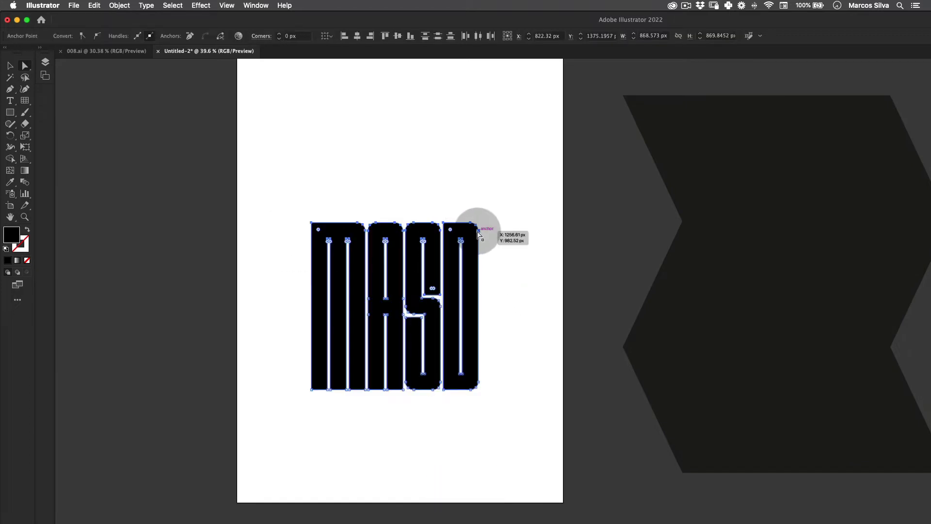
{"action": "key", "text": "z"}
{"action": "left_click_drag", "start_coordinate": [455, 230], "coordinate": [366, 245]}
{"action": "key", "text": "a"}
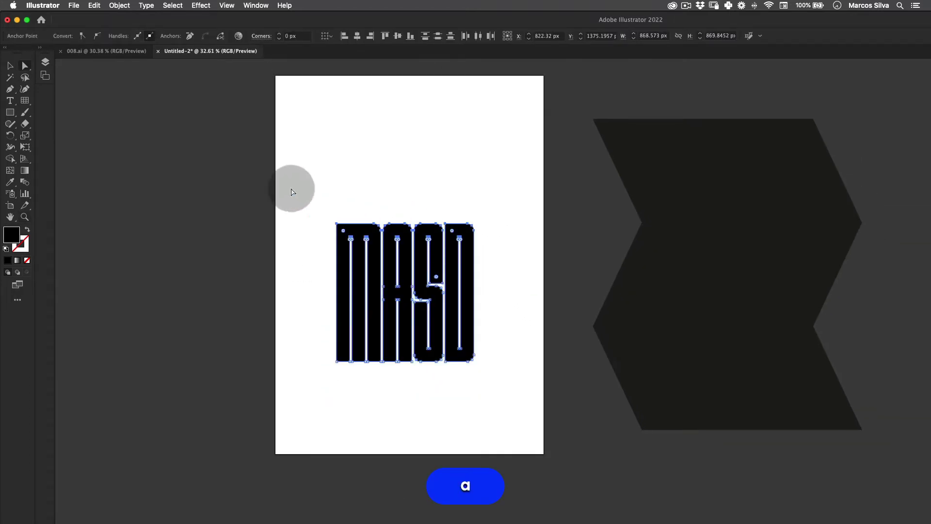
{"action": "left_click_drag", "start_coordinate": [325, 186], "coordinate": [446, 261]}
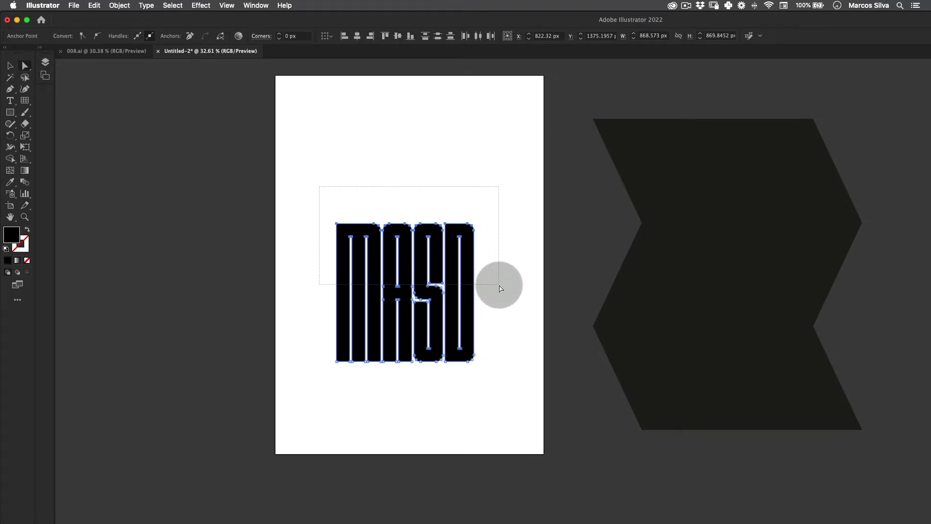
{"action": "left_click_drag", "start_coordinate": [499, 288], "coordinate": [482, 54]}
{"action": "key", "text": "z"}
{"action": "key", "text": "a"}
{"action": "key", "text": "z"}
{"action": "left_click_drag", "start_coordinate": [493, 203], "coordinate": [458, 208]}
Step: Drag the letters' bottom anchors down toward the artboard's bottom edge
{"action": "key", "text": "a"}
{"action": "key", "text": "super+a"}
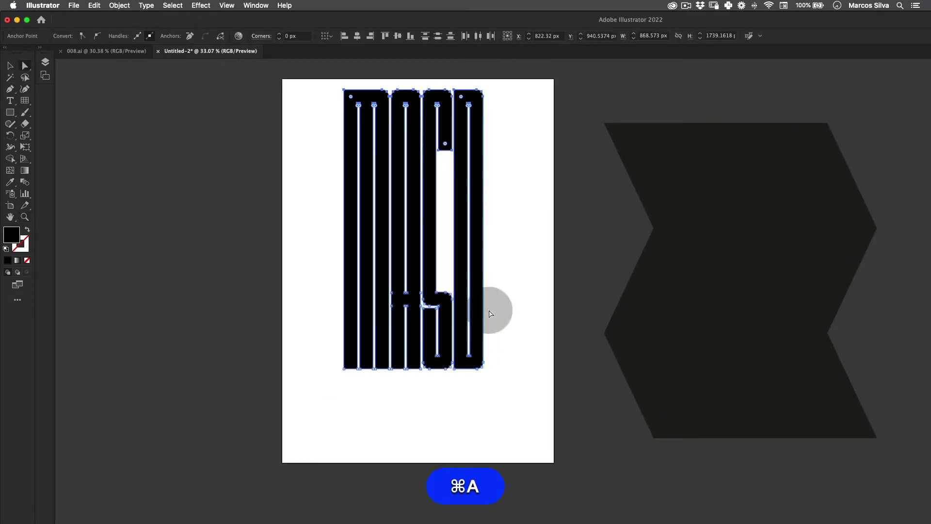
{"action": "left_click_drag", "start_coordinate": [508, 333], "coordinate": [326, 420]}
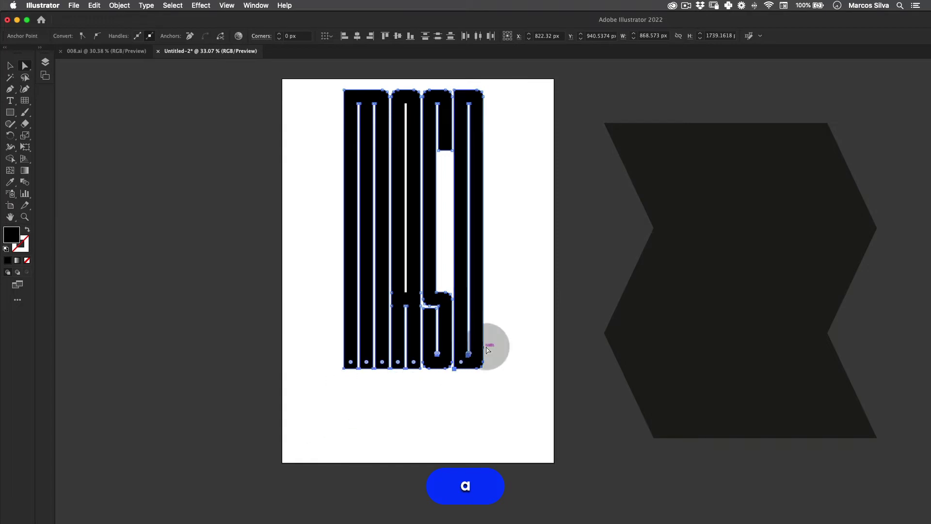
{"action": "left_click_drag", "start_coordinate": [485, 364], "coordinate": [488, 439]}
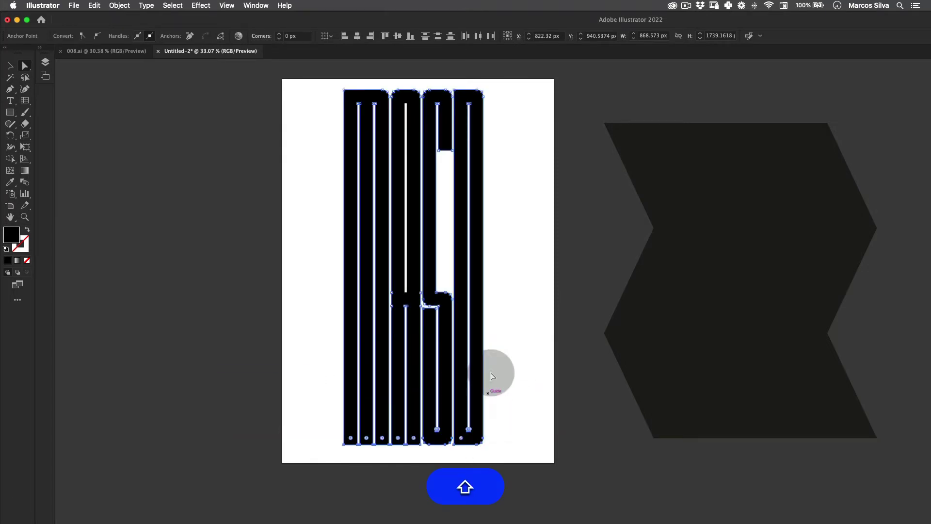
{"action": "left_click", "coordinate": [444, 289]}
Step: Move the top anchors of one letter stroke down to adjust it
{"action": "key", "text": "z"}
{"action": "left_click_drag", "start_coordinate": [443, 289], "coordinate": [497, 260]}
{"action": "key", "text": "a"}
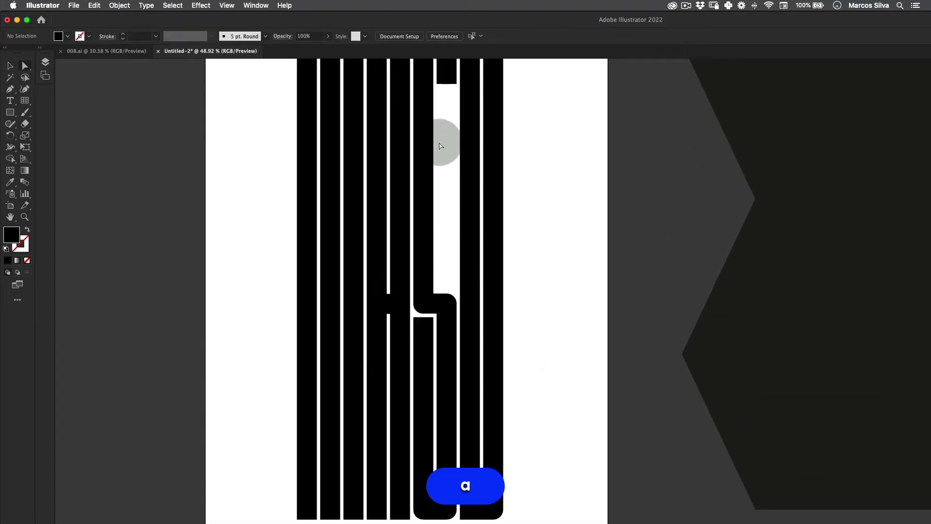
{"action": "scroll", "coordinate": [441, 146], "scroll_direction": "up", "scroll_amount": 3}
{"action": "mouse_move", "coordinate": [453, 135]}
{"action": "left_mouse_down"}
{"action": "mouse_move", "coordinate": [478, 232]}
{"action": "mouse_move", "coordinate": [491, 339]}
{"action": "mouse_move", "coordinate": [485, 332]}
{"action": "mouse_move", "coordinate": [519, 320]}
{"action": "mouse_move", "coordinate": [345, 380]}
{"action": "left_mouse_up"}
{"action": "key", "text": "z"}
{"action": "key", "text": "a"}
Step: Zoom in close on the middle section of the S
{"action": "key", "text": "z"}
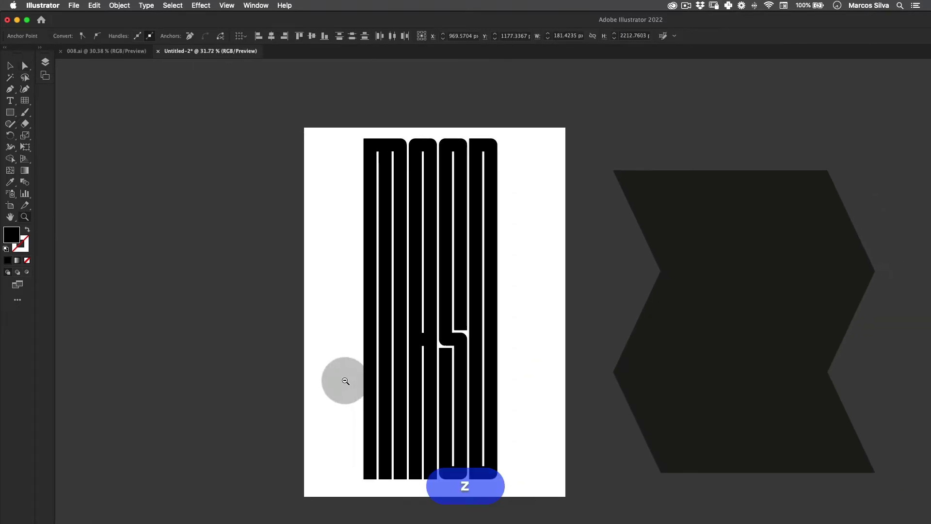
{"action": "key", "text": "space"}
{"action": "left_click_drag", "start_coordinate": [440, 336], "coordinate": [429, 327]}
{"action": "key", "text": "v"}
{"action": "left_click", "coordinate": [474, 312]}
{"action": "key", "text": "z"}
{"action": "left_click", "coordinate": [448, 316]}
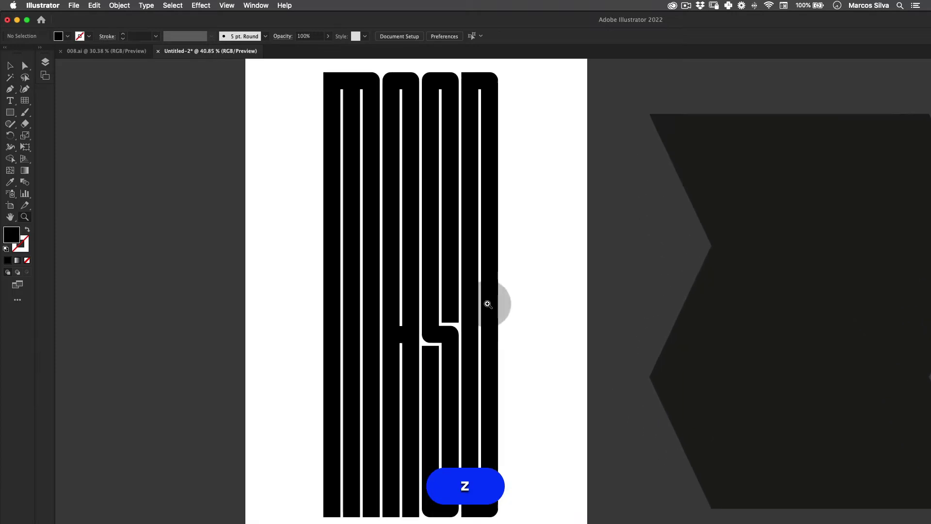
{"action": "key", "text": "a"}
{"action": "key", "text": "z"}
{"action": "left_click_drag", "start_coordinate": [455, 313], "coordinate": [535, 272]}
{"action": "key", "text": "space"}
{"action": "left_click_drag", "start_coordinate": [494, 281], "coordinate": [517, 239]}
Step: Select the S's middle anchors and raise them straight up
{"action": "key", "text": "a"}
{"action": "left_click_drag", "start_coordinate": [338, 241], "coordinate": [348, 272]}
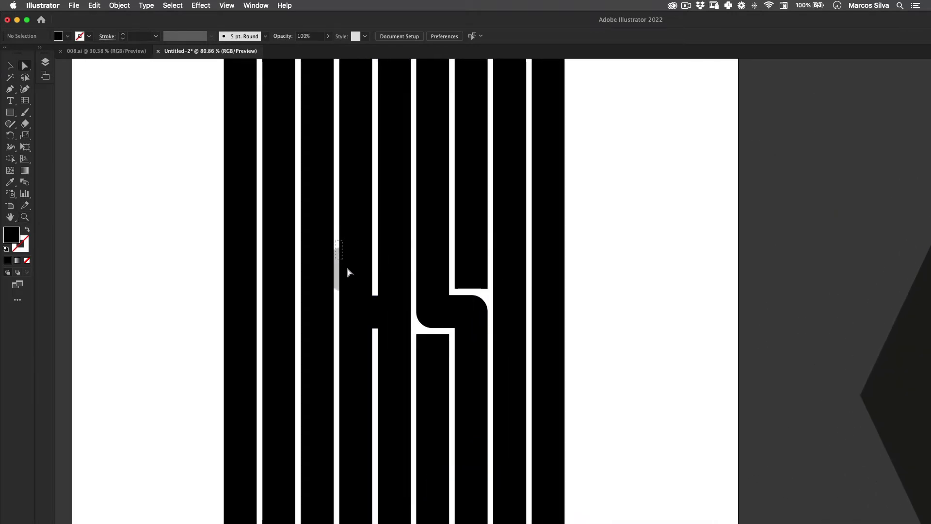
{"action": "left_click_drag", "start_coordinate": [491, 353], "coordinate": [491, 352]}
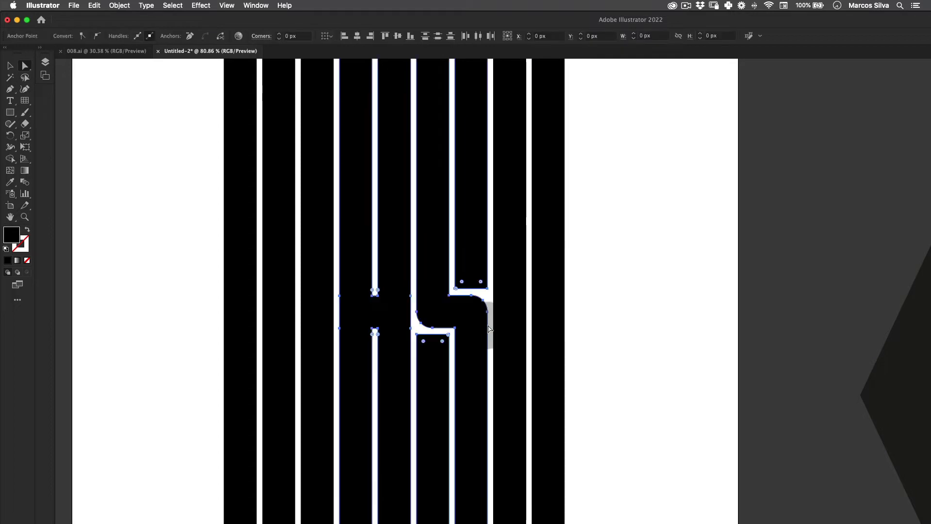
{"action": "key", "text": "z"}
{"action": "left_click_drag", "start_coordinate": [493, 312], "coordinate": [191, 424]}
{"action": "key", "text": "a"}
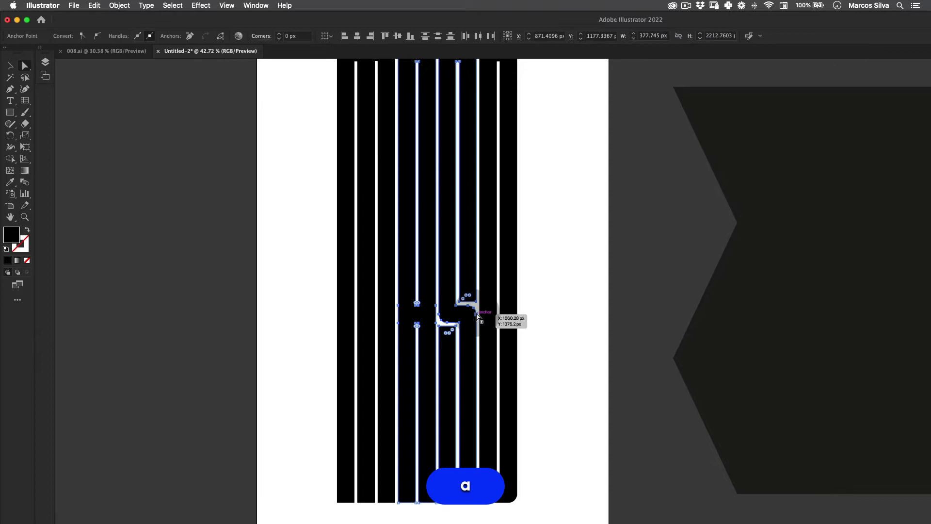
{"action": "left_click_drag", "start_coordinate": [478, 317], "coordinate": [477, 283]}
Step: Zoom back out to the full artboard and select the whole MASD group
{"action": "key", "text": "shift+z"}
{"action": "key", "text": "v"}
{"action": "left_click", "coordinate": [519, 256]}
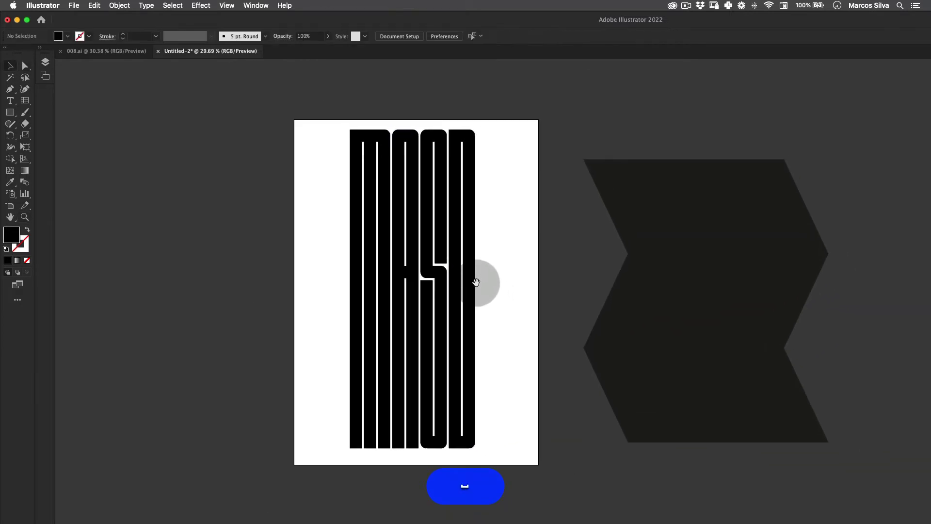
{"action": "key", "text": "v"}
{"action": "left_click_drag", "start_coordinate": [495, 93], "coordinate": [305, 465]}
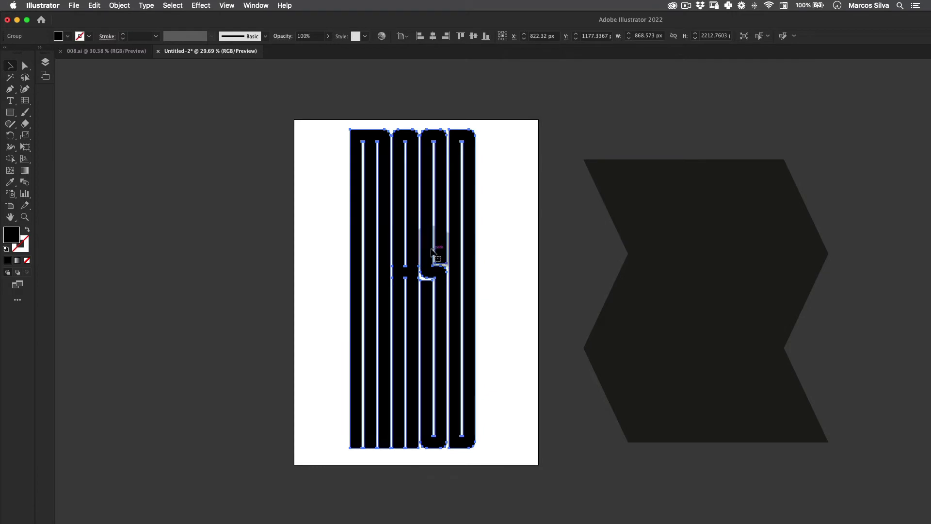
Step: Move the chevron over the lettering and shrink MASD to about 729 × 1856 px inside it
{"action": "left_click_drag", "start_coordinate": [433, 251], "coordinate": [468, 246]}
{"action": "key", "text": "v"}
{"action": "left_click", "coordinate": [560, 207]}
{"action": "key", "text": "super+z"}
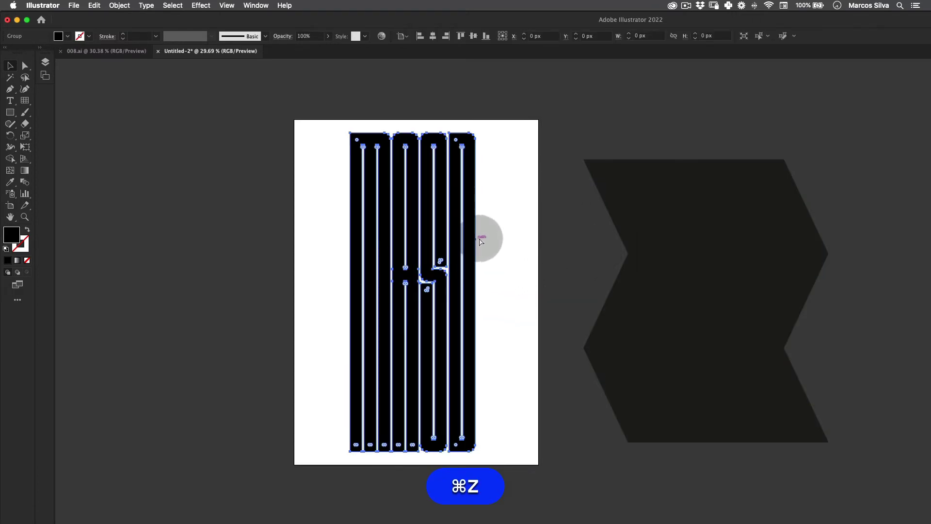
{"action": "key", "text": "v"}
{"action": "left_click_drag", "start_coordinate": [707, 245], "coordinate": [424, 233]}
{"action": "left_click", "coordinate": [459, 137]}
{"action": "key", "text": "e"}
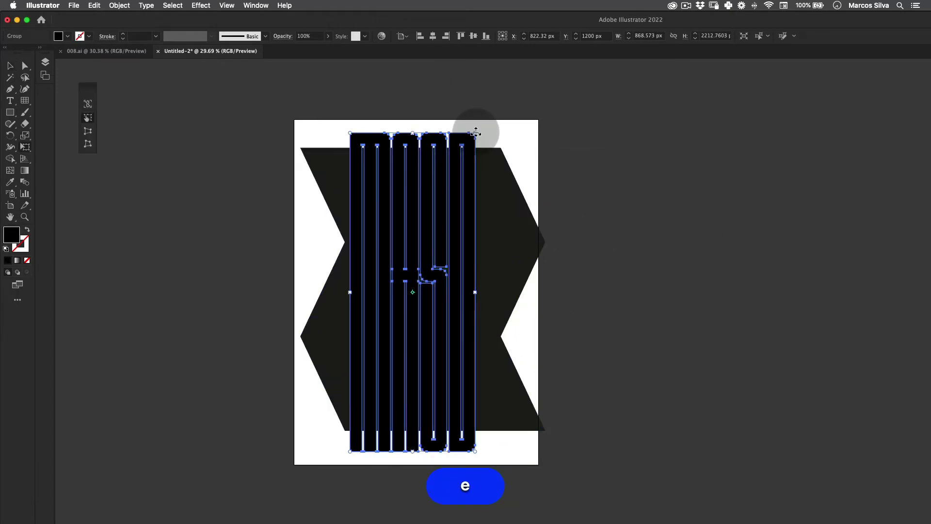
{"action": "left_click_drag", "start_coordinate": [476, 131], "coordinate": [464, 157]}
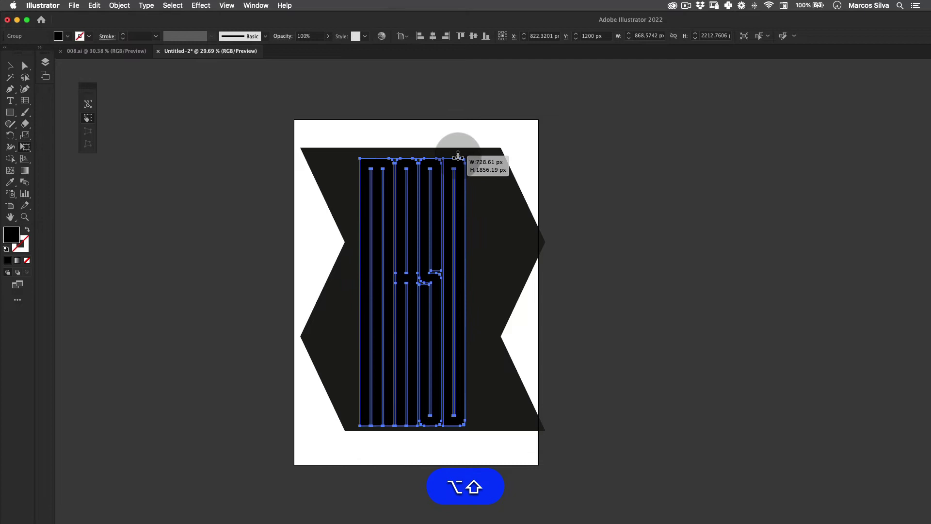
{"action": "key", "text": "v"}
{"action": "left_click", "coordinate": [541, 173]}
Step: Bring the chevron to the front, then select it together with the letter lines
{"action": "left_click", "coordinate": [528, 221]}
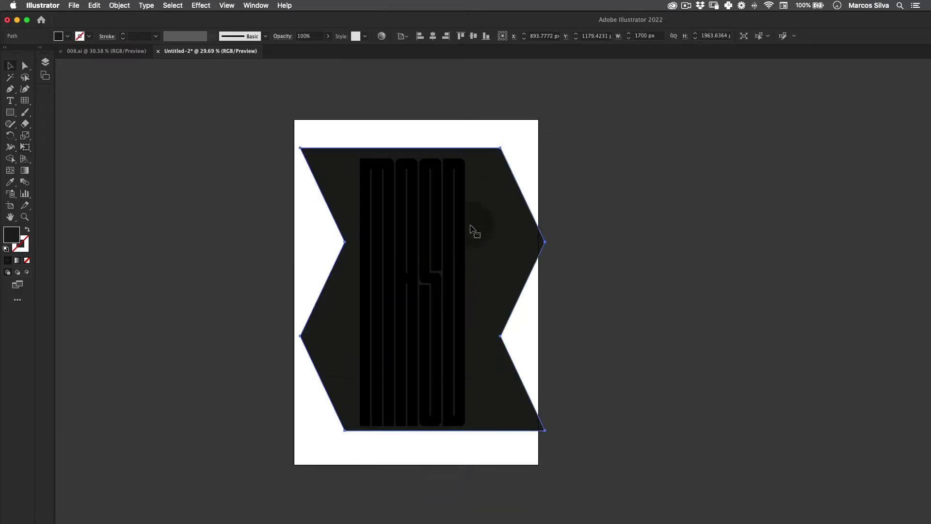
{"action": "right_click", "coordinate": [515, 204]}
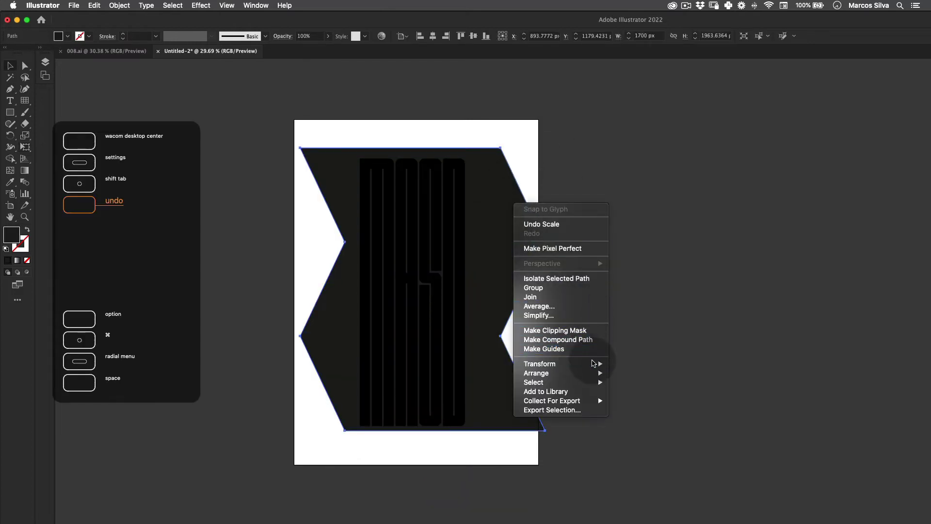
{"action": "mouse_move", "coordinate": [594, 369]}
{"action": "left_click", "coordinate": [626, 373]}
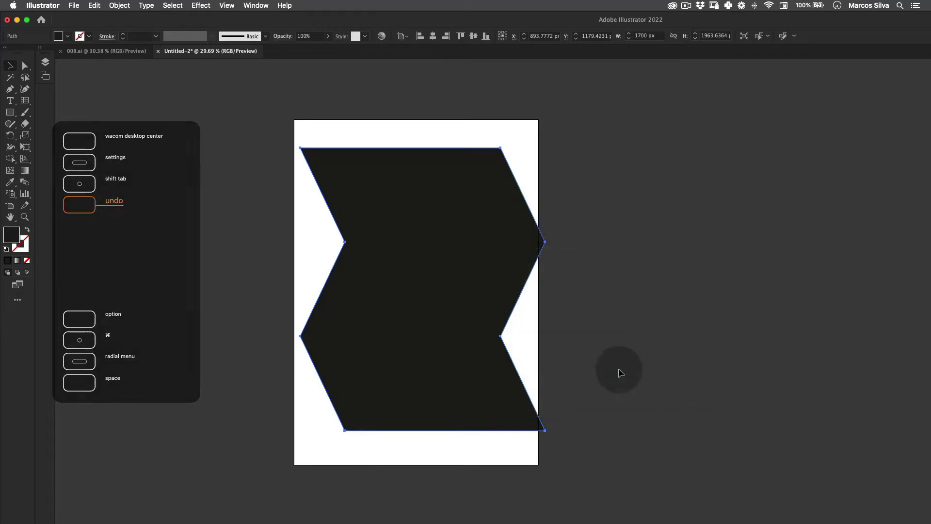
{"action": "key", "text": "v"}
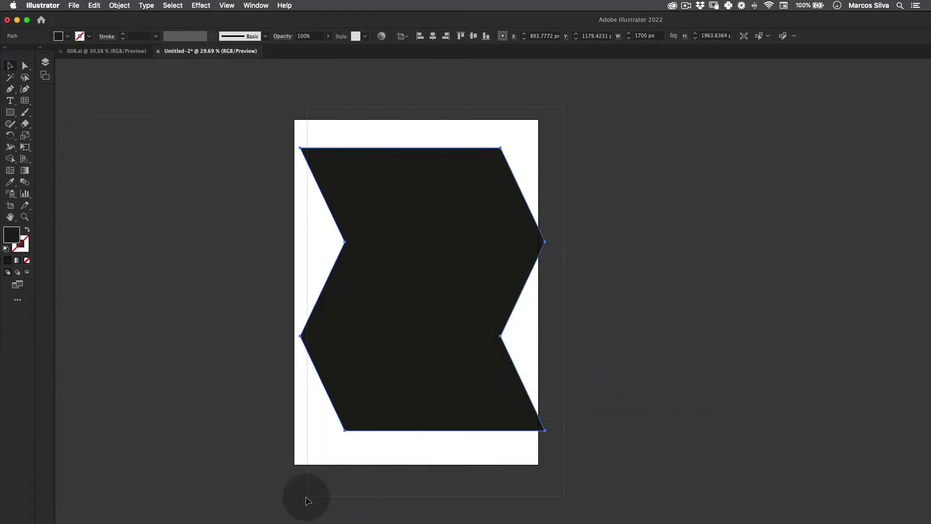
{"action": "key", "text": "super+a"}
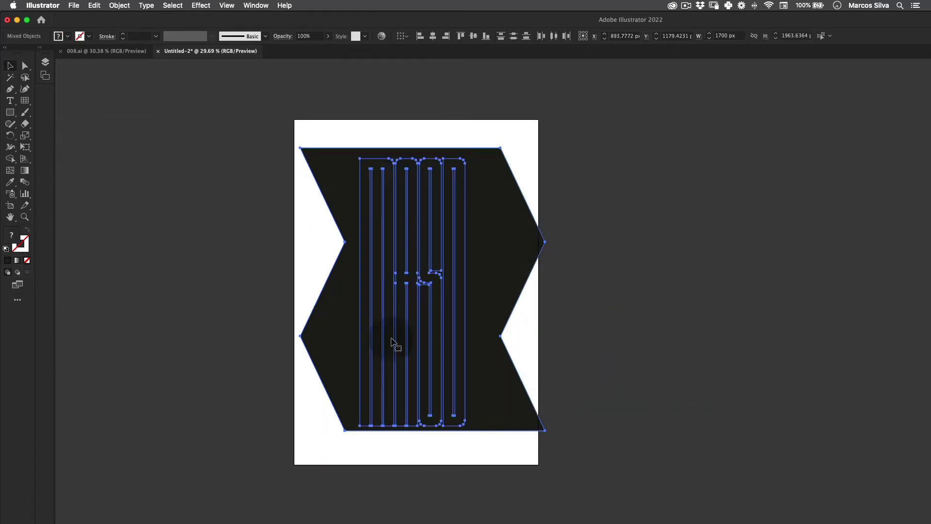
Step: Warp the MASD letter lines into the top zigzag chevron with Envelope Distort > Make with Top Object
{"action": "left_click", "coordinate": [95, 5]}
{"action": "mouse_move", "coordinate": [119, 5]}
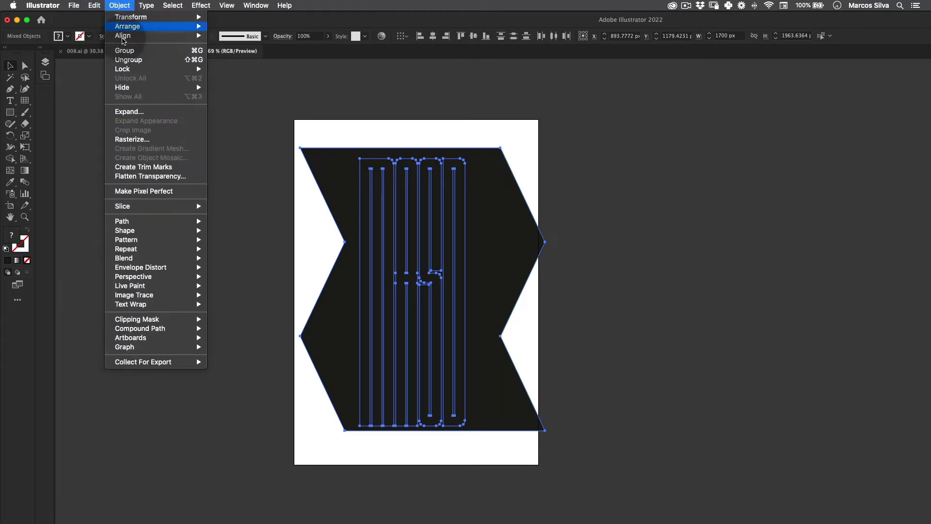
{"action": "mouse_move", "coordinate": [183, 271]}
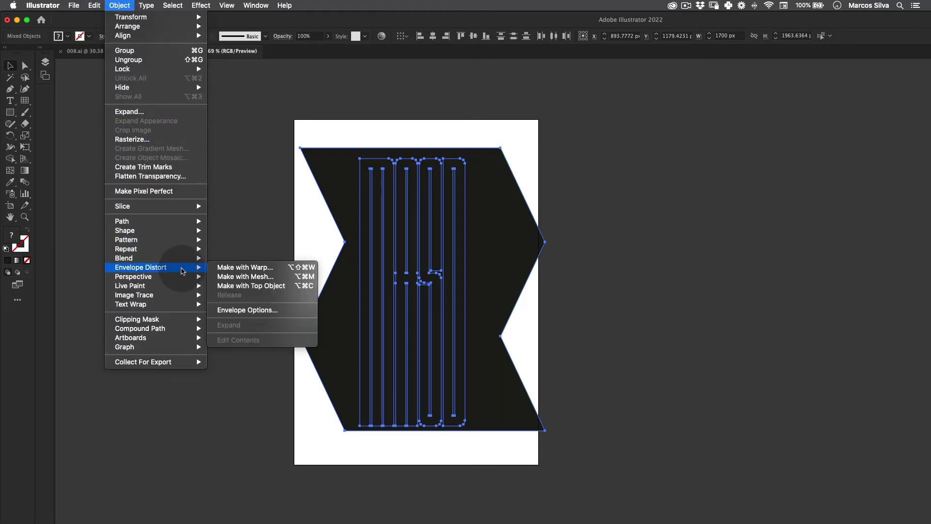
{"action": "left_click", "coordinate": [253, 287]}
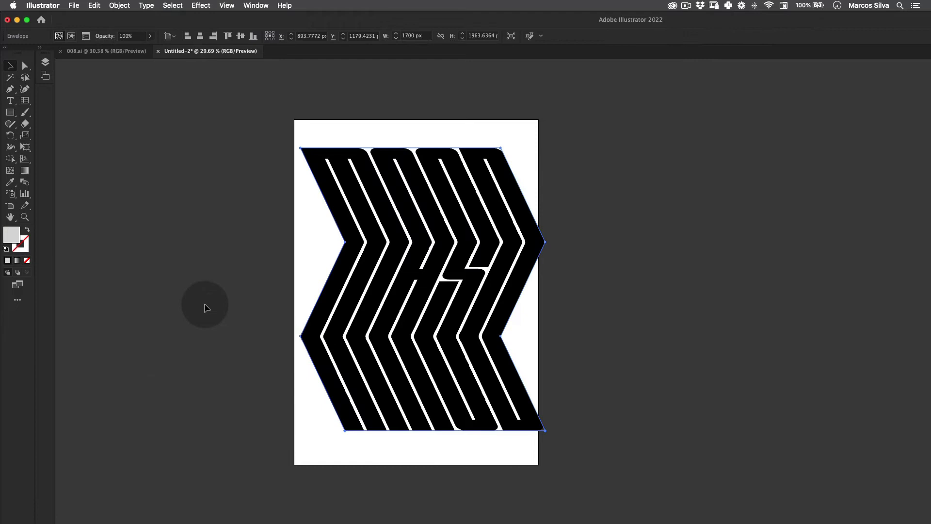
{"action": "left_click", "coordinate": [196, 300]}
Step: Scale the warped lettering narrower and taller, to about 1134 × 2009 px, and nudge it right
{"action": "key", "text": "v"}
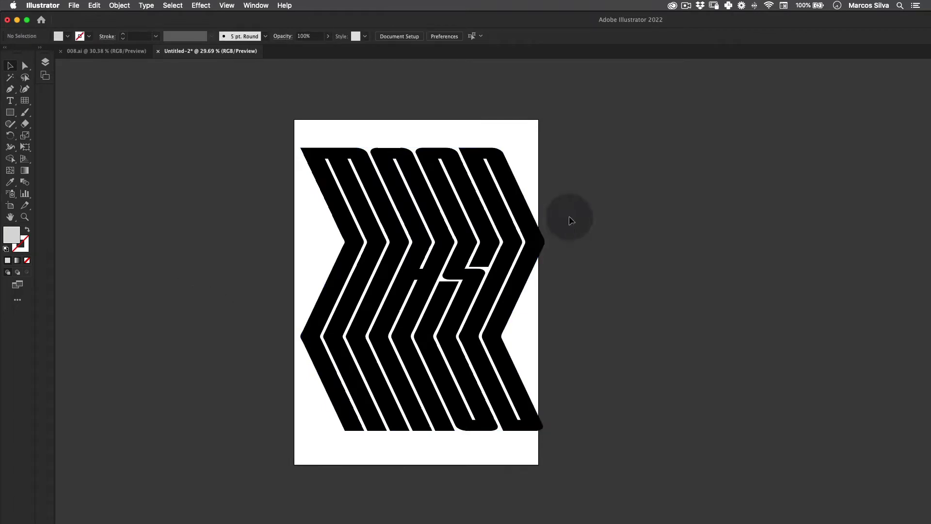
{"action": "key", "text": "z"}
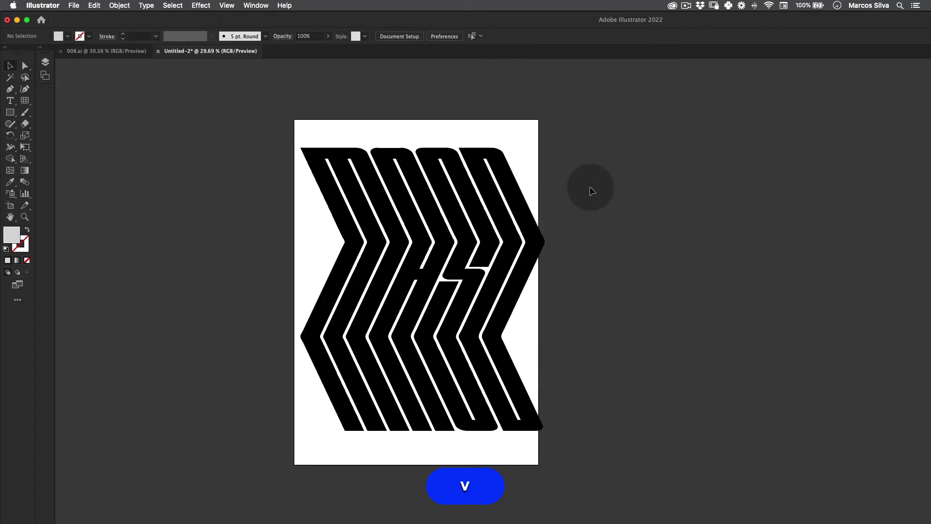
{"action": "left_click_drag", "start_coordinate": [590, 190], "coordinate": [328, 455]}
{"action": "key", "text": "e"}
{"action": "left_click_drag", "start_coordinate": [543, 149], "coordinate": [504, 194]}
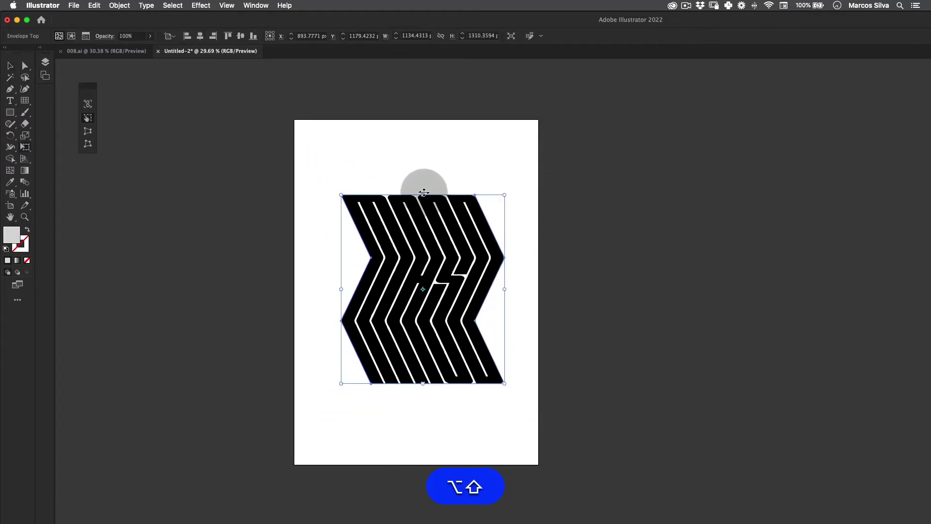
{"action": "left_click_drag", "start_coordinate": [423, 192], "coordinate": [420, 144]}
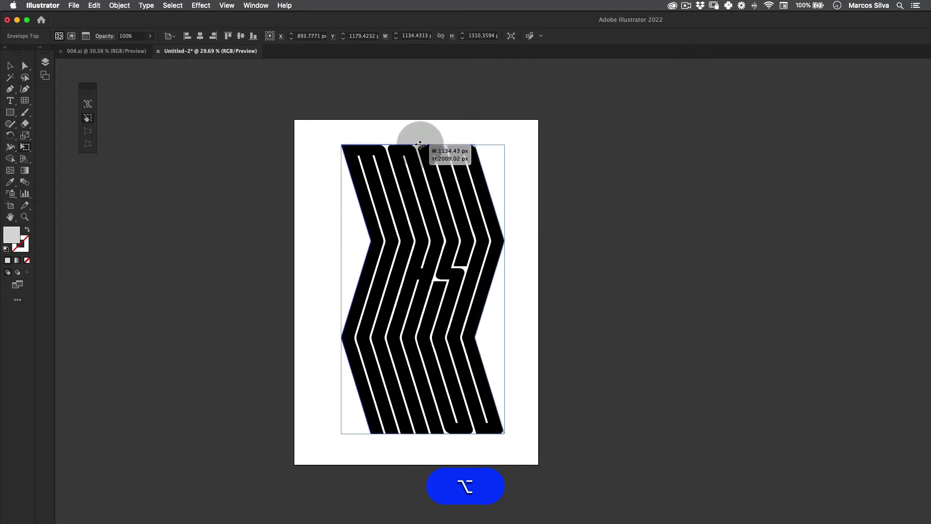
{"action": "key", "text": "v"}
{"action": "left_click", "coordinate": [579, 206]}
{"action": "left_click_drag", "start_coordinate": [488, 278], "coordinate": [495, 281]}
{"action": "left_click", "coordinate": [581, 282]}
{"action": "key", "text": "z"}
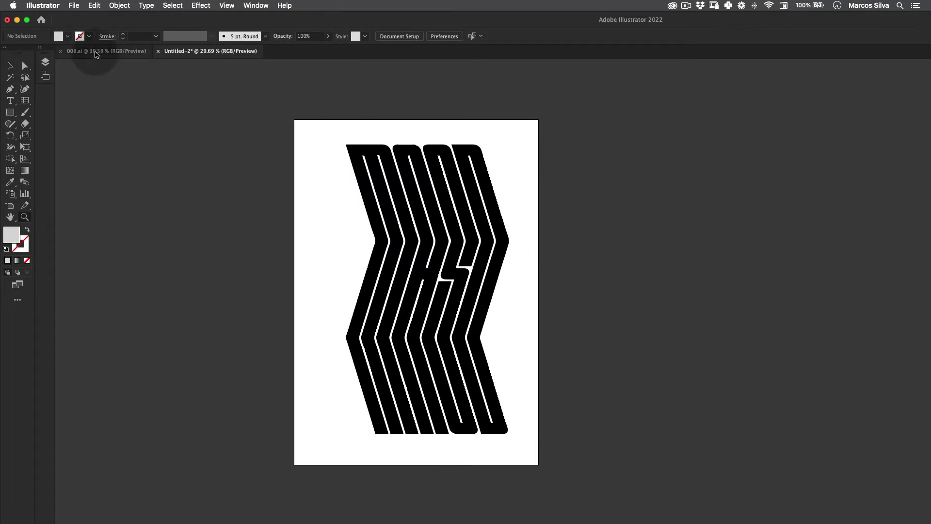
Step: Copy all artwork from 008.ai and paste it into Untitled-2
{"action": "left_click", "coordinate": [94, 51]}
{"action": "key", "text": "super+a"}
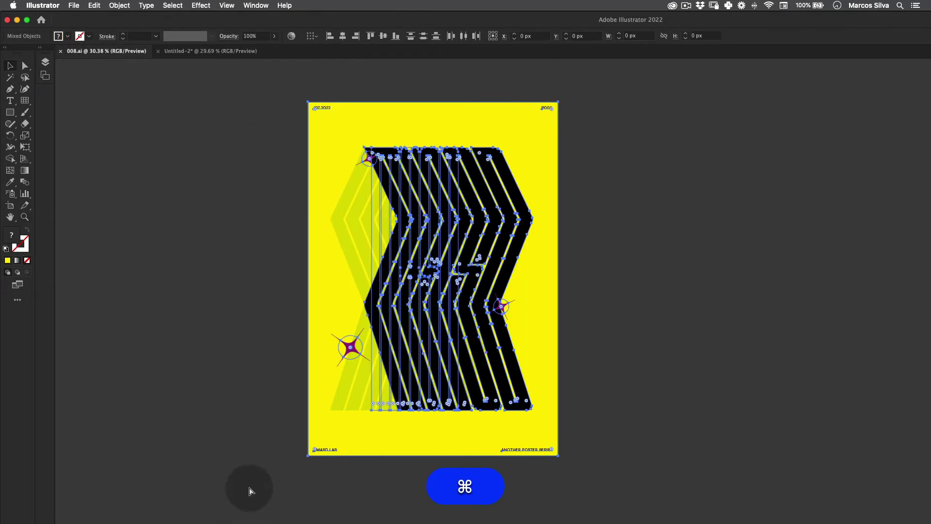
{"action": "key", "text": "super+c"}
{"action": "left_click", "coordinate": [212, 51]}
{"action": "key", "text": "super+v"}
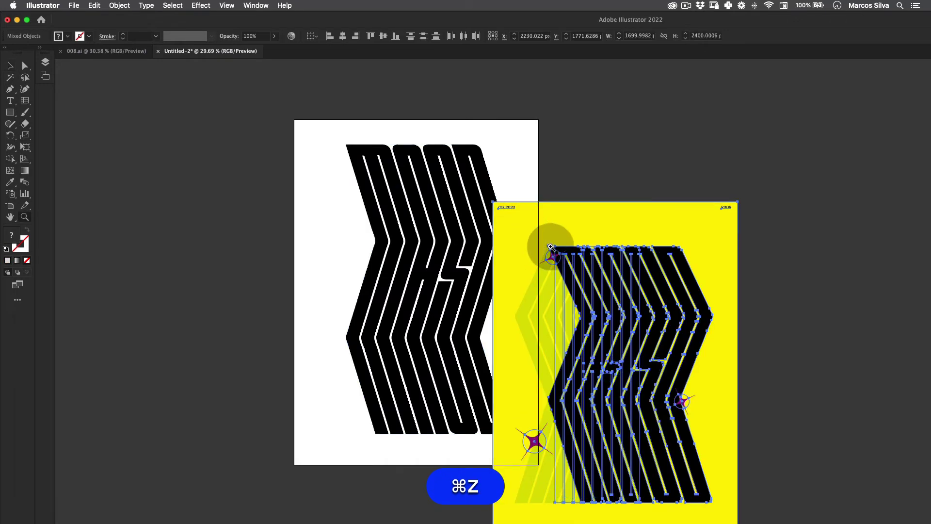
Step: Move the pasted poster left of the white page and frame both posters in view
{"action": "key", "text": "super+minus"}
{"action": "key", "text": "v"}
{"action": "left_click_drag", "start_coordinate": [586, 319], "coordinate": [208, 253]}
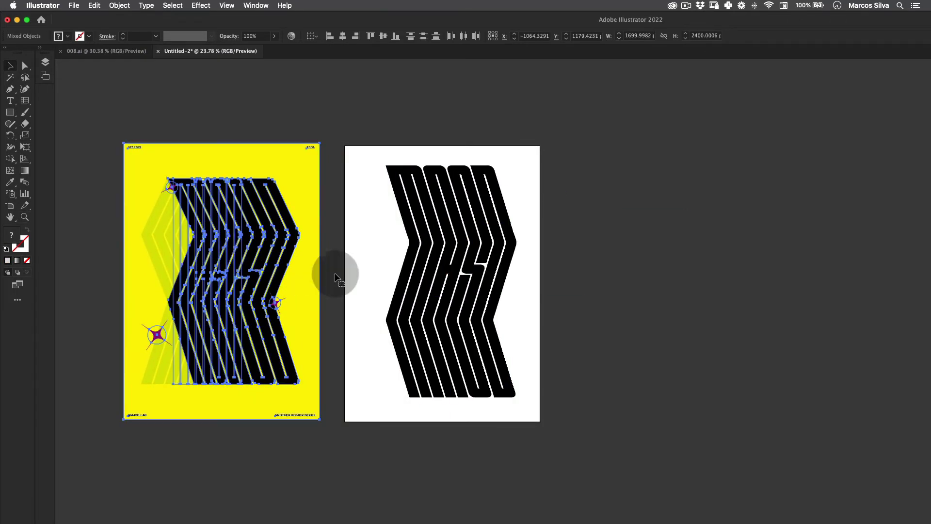
{"action": "key", "text": "z"}
{"action": "left_click", "coordinate": [461, 276]}
{"action": "key", "text": "space"}
{"action": "left_click_drag", "start_coordinate": [465, 276], "coordinate": [436, 264]}
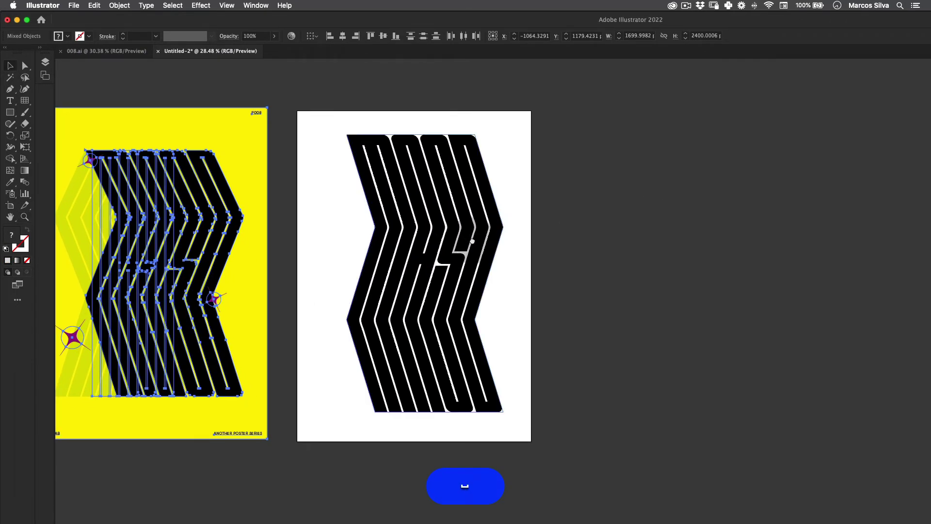
{"action": "left_click_drag", "start_coordinate": [473, 239], "coordinate": [503, 237]}
{"action": "key", "text": "v"}
{"action": "left_click", "coordinate": [571, 195]}
{"action": "left_click", "coordinate": [528, 235]}
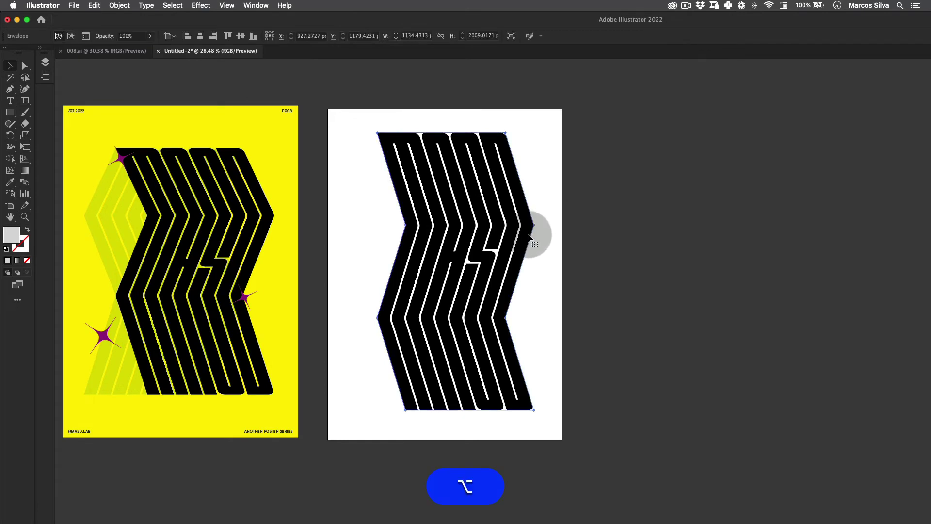
{"action": "key", "text": "super+z"}
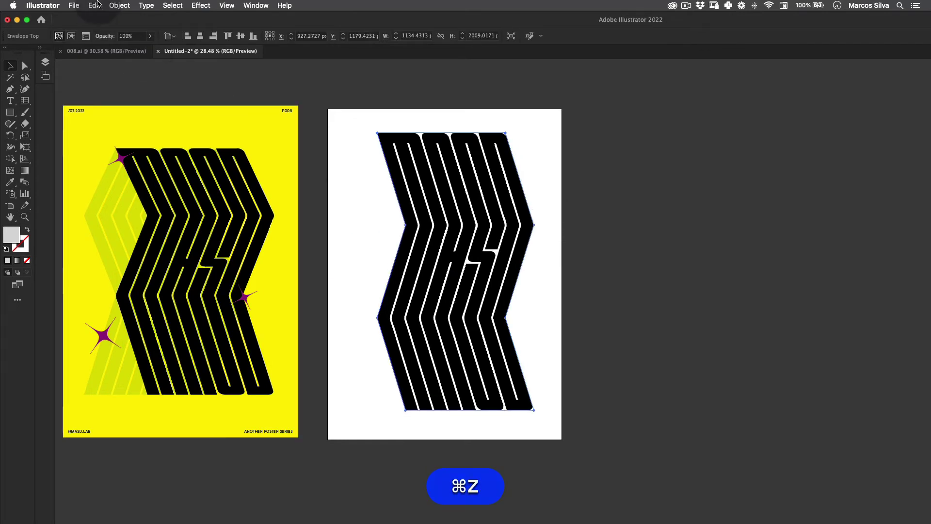
Step: Paste a copy of the lettering in place, reflect it, and shift it left
{"action": "left_click", "coordinate": [94, 5]}
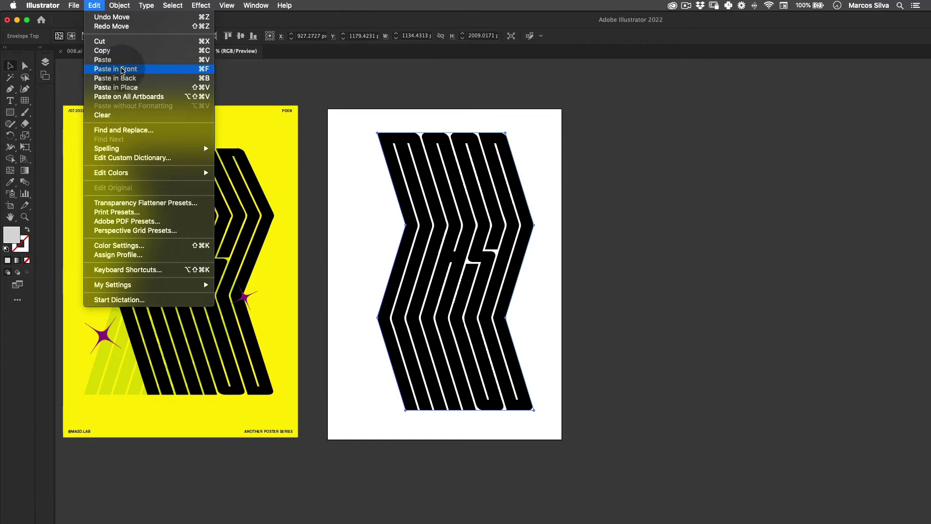
{"action": "left_click", "coordinate": [130, 79]}
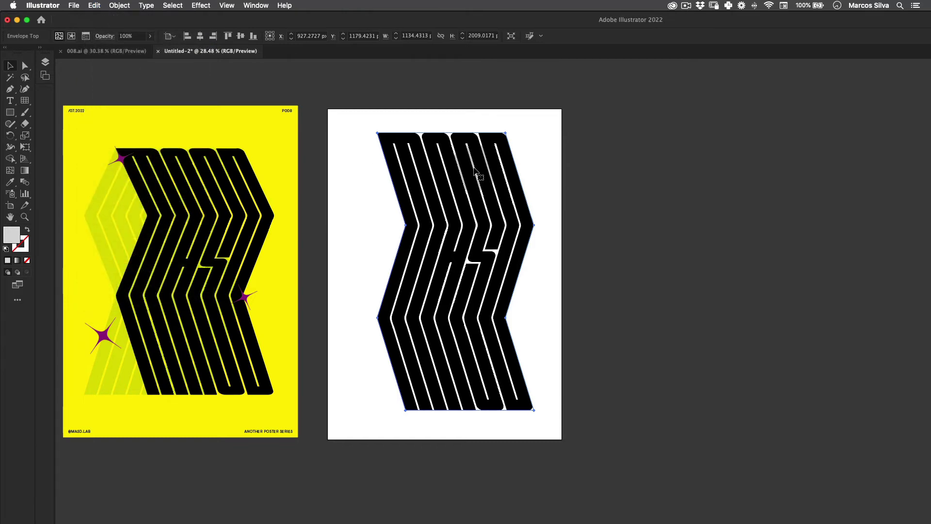
{"action": "right_click", "coordinate": [475, 169]}
{"action": "mouse_move", "coordinate": [562, 268]}
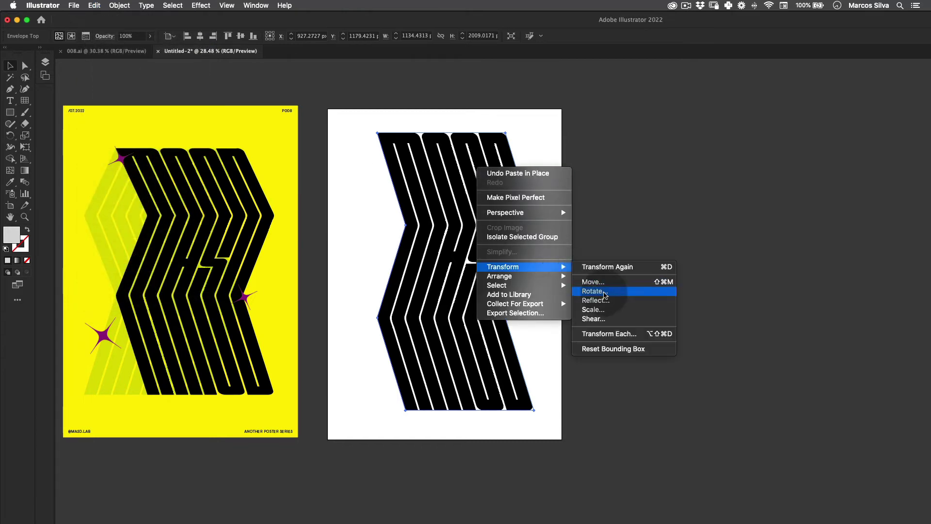
{"action": "left_click", "coordinate": [596, 300]}
{"action": "left_click", "coordinate": [515, 333]}
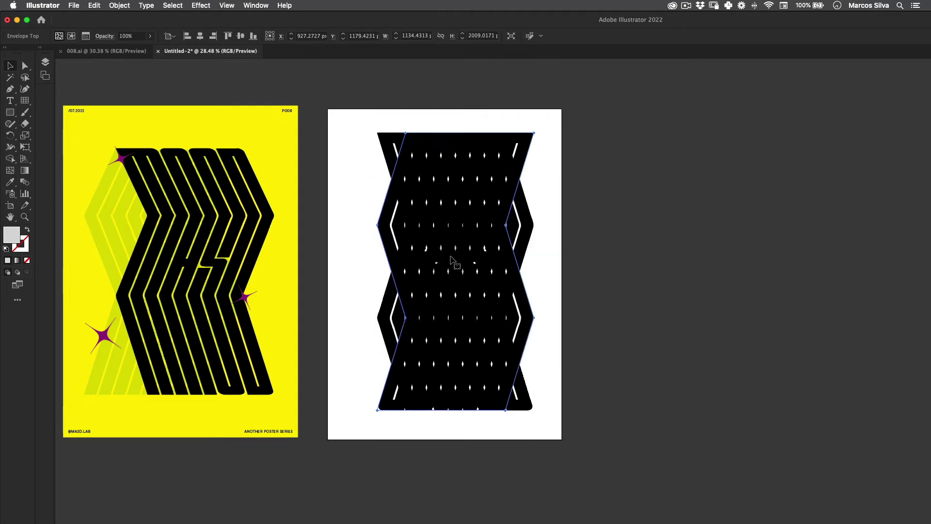
{"action": "left_click_drag", "start_coordinate": [512, 240], "coordinate": [470, 223]}
Step: Send the mirrored copy behind the black lettering and reposition it horizontally
{"action": "right_click", "coordinate": [463, 182]}
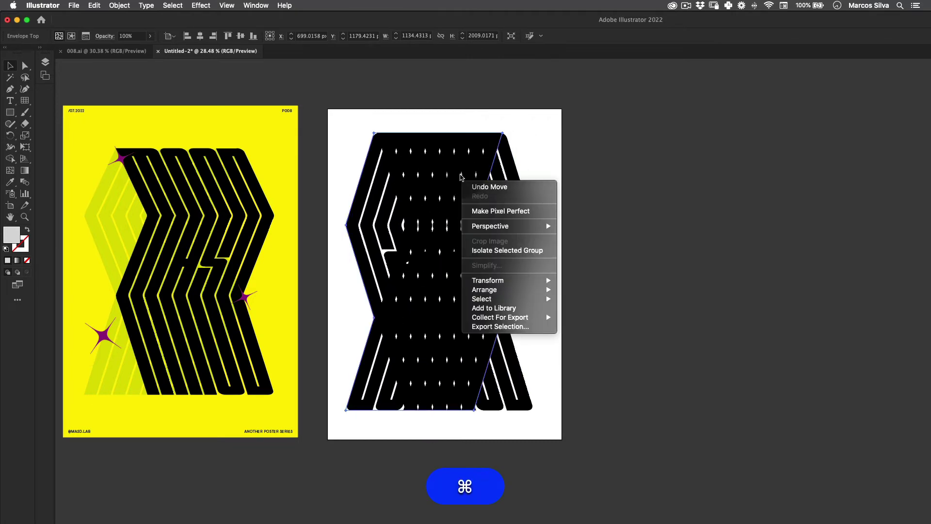
{"action": "mouse_move", "coordinate": [533, 290]}
{"action": "left_click", "coordinate": [589, 318]}
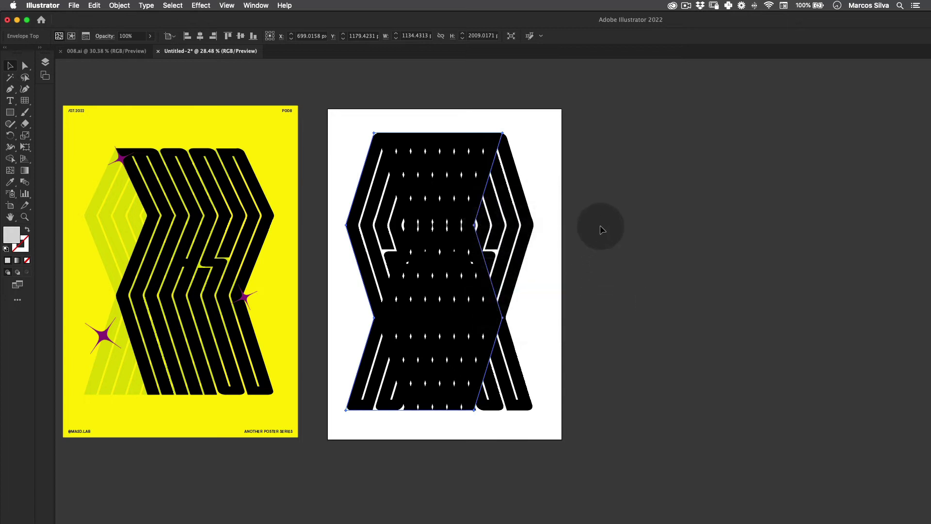
{"action": "left_click_drag", "start_coordinate": [491, 282], "coordinate": [553, 240]}
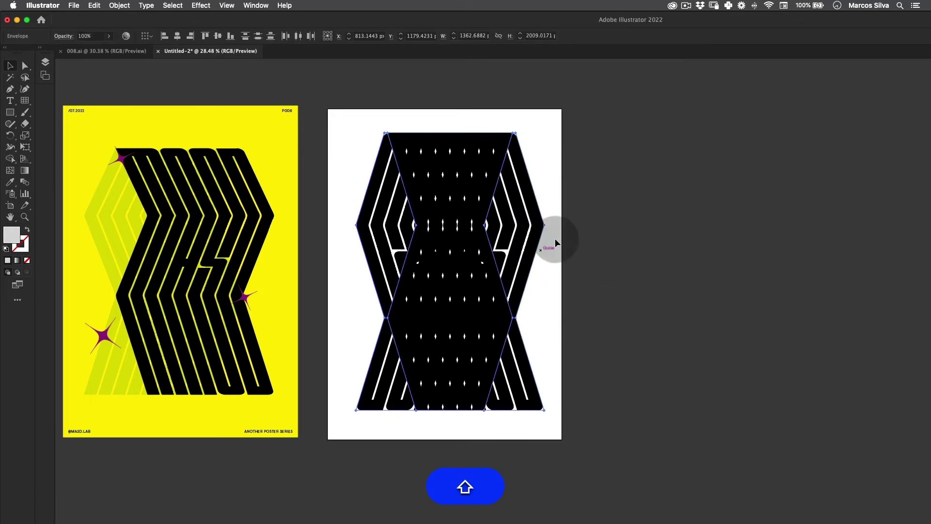
{"action": "left_click", "coordinate": [603, 209]}
{"action": "left_click", "coordinate": [381, 252]}
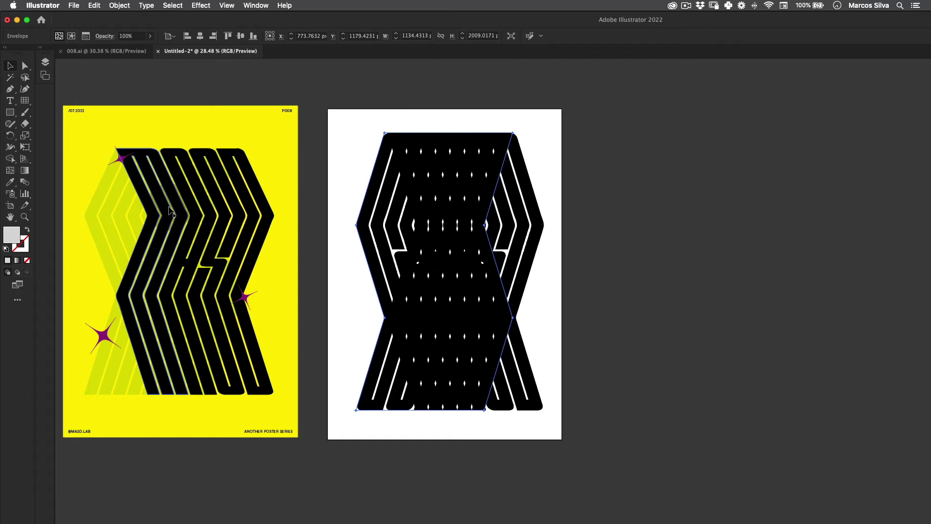
Step: Expand the mirrored copy into paths and fill it with the reference poster's pale yellow
{"action": "left_click", "coordinate": [119, 5]}
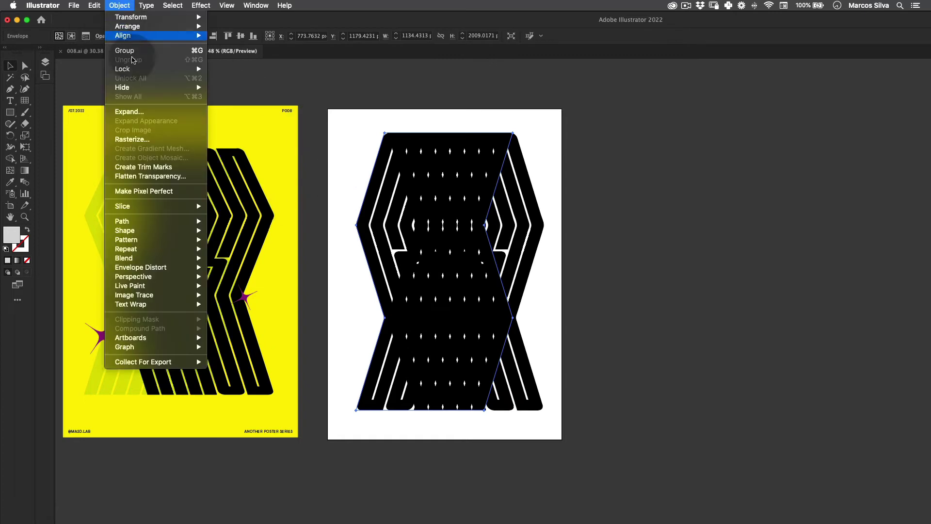
{"action": "left_click", "coordinate": [147, 112]}
{"action": "left_click", "coordinate": [481, 330]}
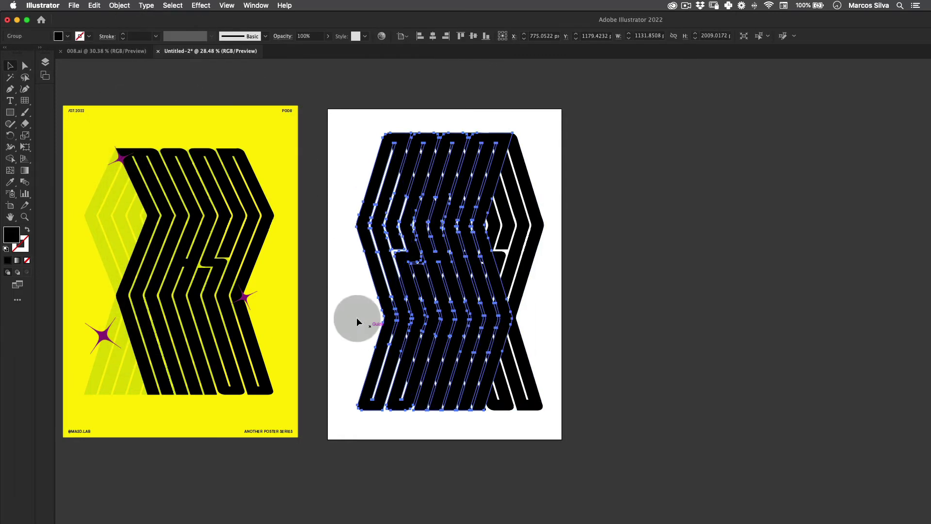
{"action": "key", "text": "i"}
{"action": "left_click", "coordinate": [104, 186]}
{"action": "key", "text": "v"}
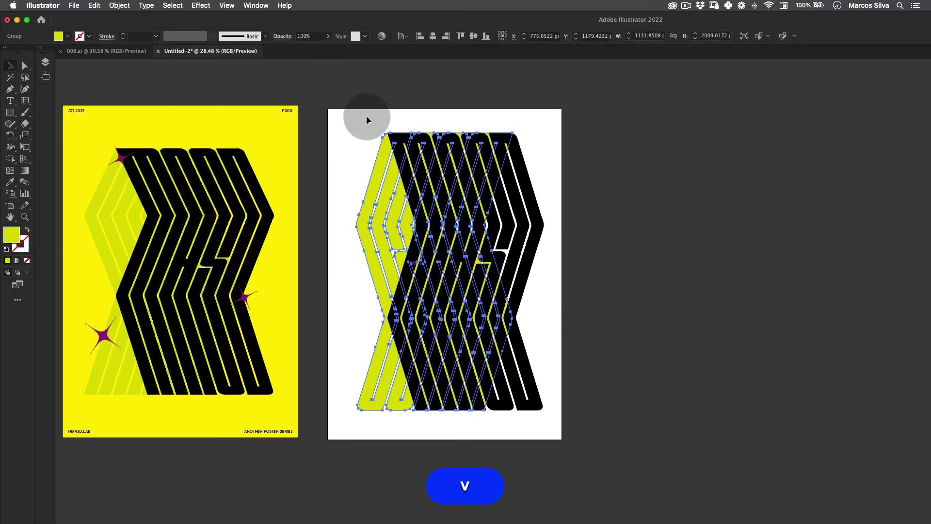
{"action": "left_click", "coordinate": [366, 116]}
Step: Expand the black zigzag lettering envelope into plain paths
{"action": "left_click", "coordinate": [543, 224]}
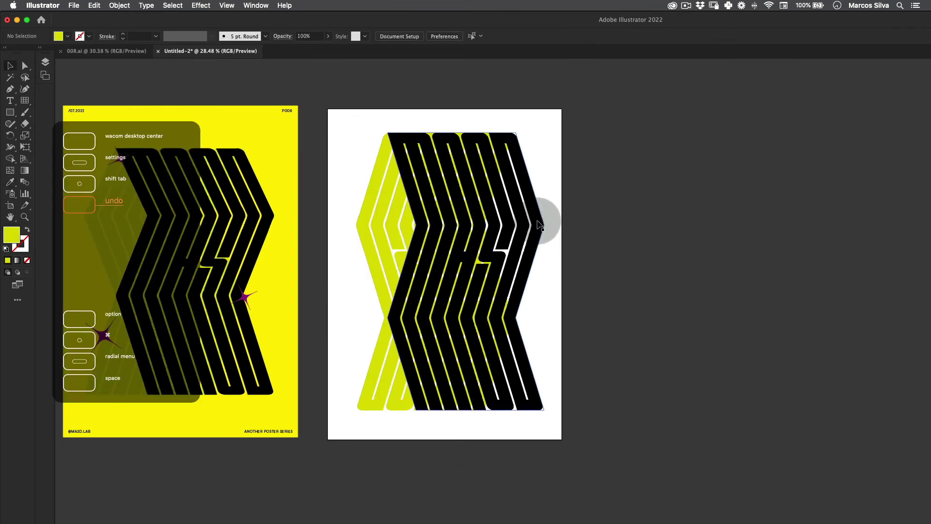
{"action": "left_click", "coordinate": [120, 5]}
{"action": "left_click", "coordinate": [160, 110]}
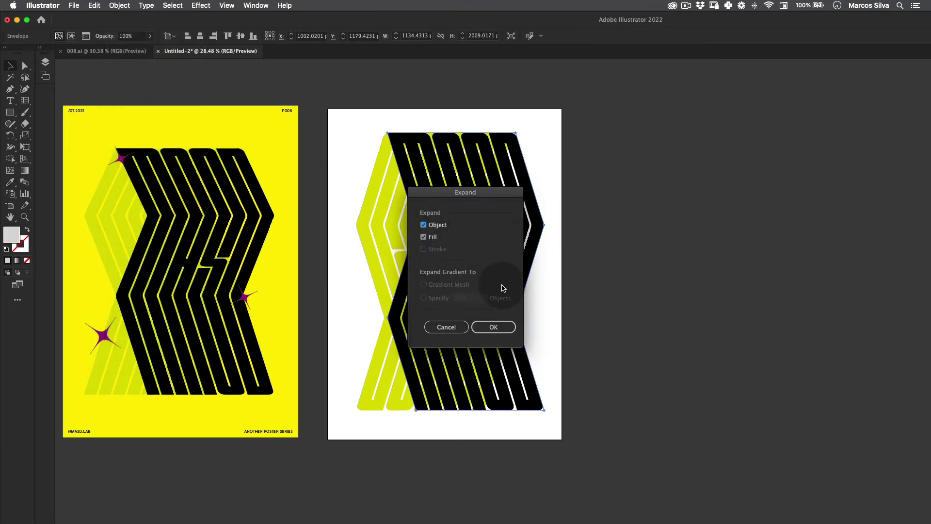
{"action": "left_click", "coordinate": [494, 328]}
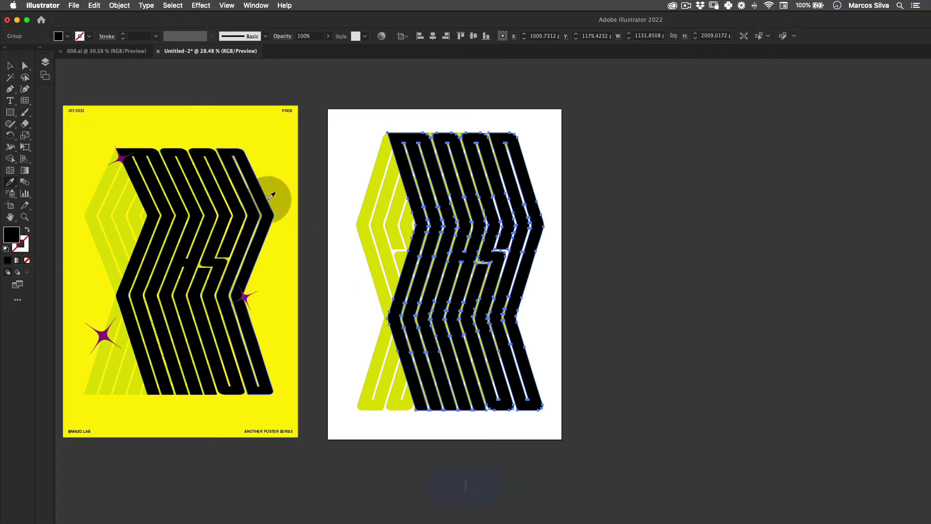
{"action": "key", "text": "v"}
{"action": "left_click", "coordinate": [353, 154]}
{"action": "left_click", "coordinate": [609, 249]}
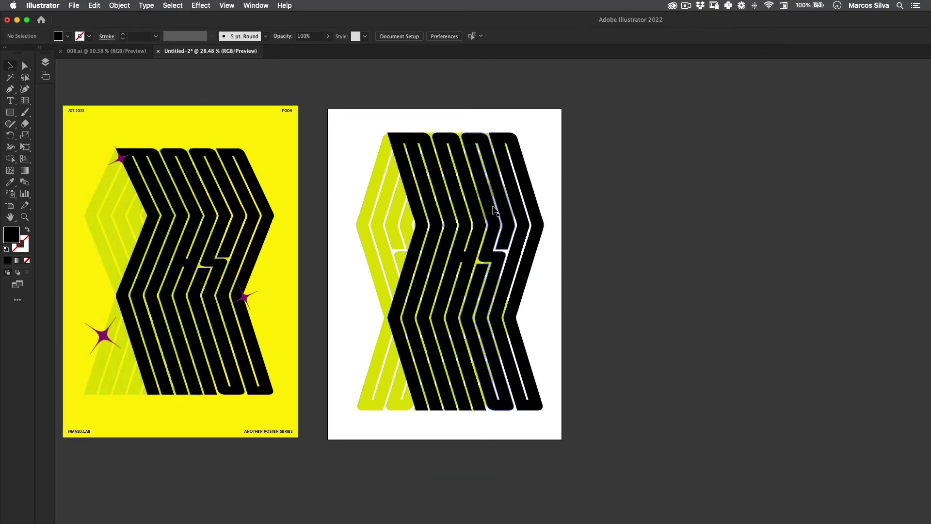
Step: Draw a 1700 × 2400 px rectangle over the page and send it behind the lettering
{"action": "key", "text": "m"}
{"action": "left_click_drag", "start_coordinate": [327, 107], "coordinate": [562, 439]}
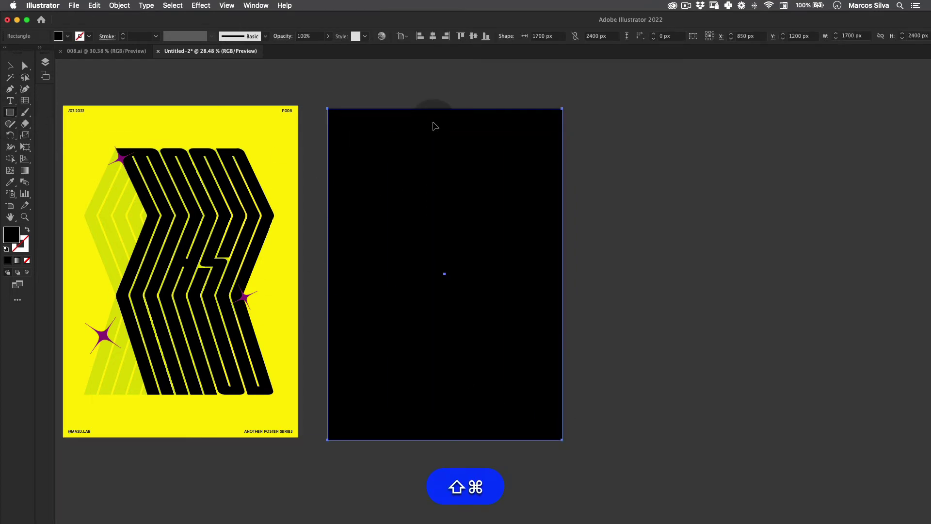
{"action": "right_click", "coordinate": [534, 157]}
{"action": "mouse_move", "coordinate": [606, 330]}
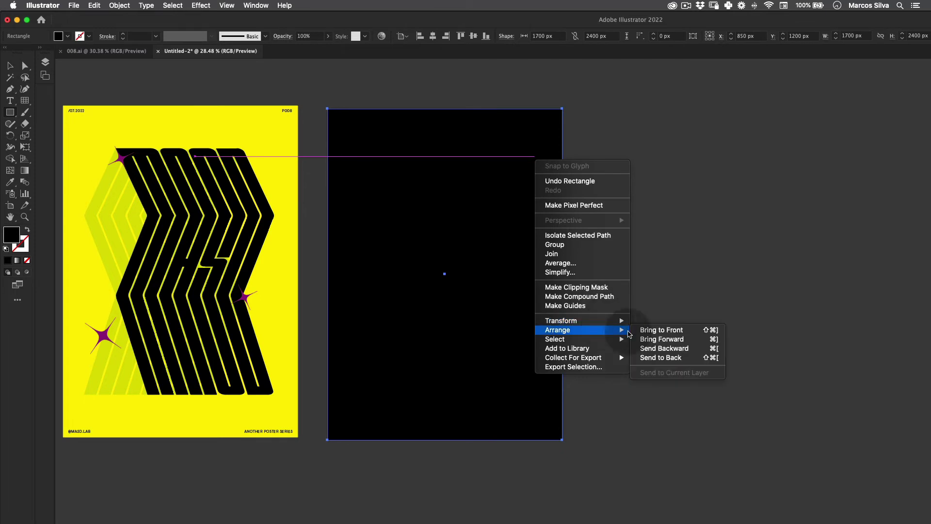
{"action": "left_click", "coordinate": [662, 359]}
{"action": "key", "text": "v"}
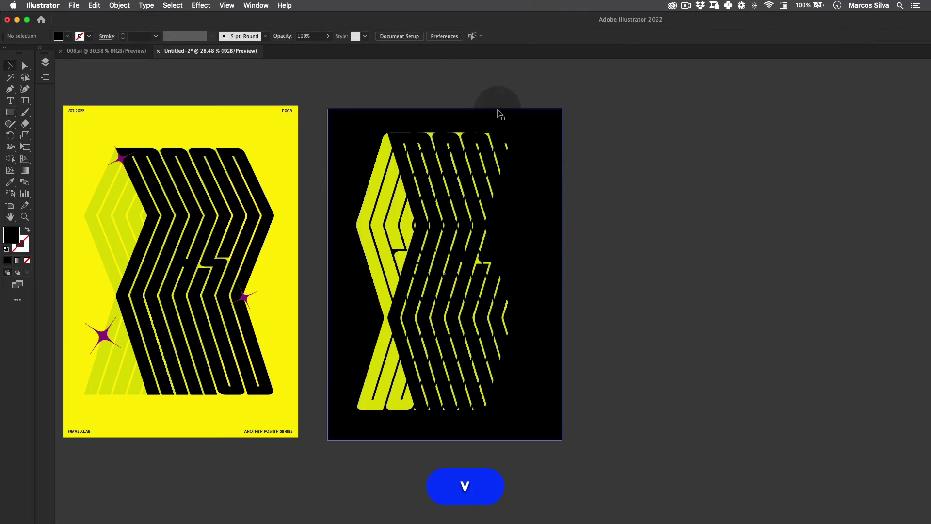
Step: Fill the background rectangle with the reference poster's yellow using the Eyedropper
{"action": "key", "text": "i"}
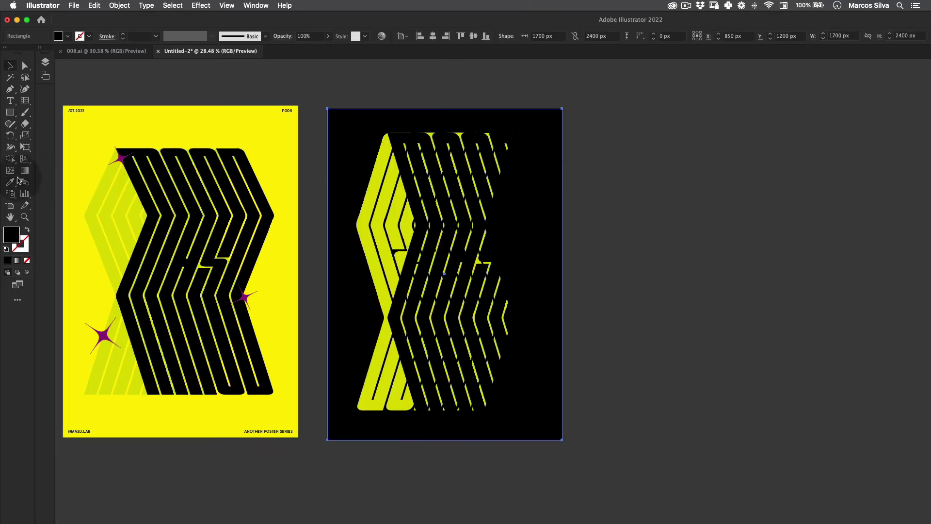
{"action": "left_click", "coordinate": [124, 148]}
{"action": "key", "text": "v"}
{"action": "left_click", "coordinate": [223, 67]}
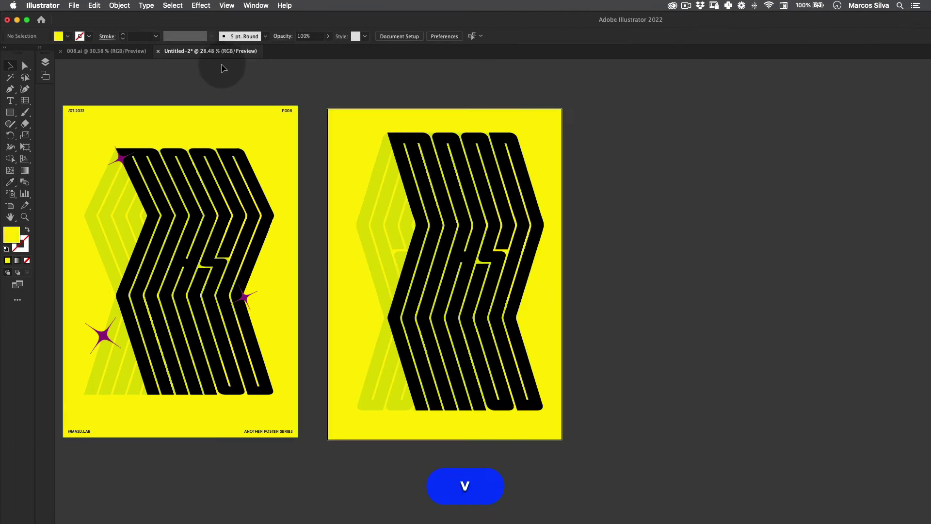
{"action": "key", "text": "space"}
{"action": "left_click_drag", "start_coordinate": [463, 250], "coordinate": [480, 240]}
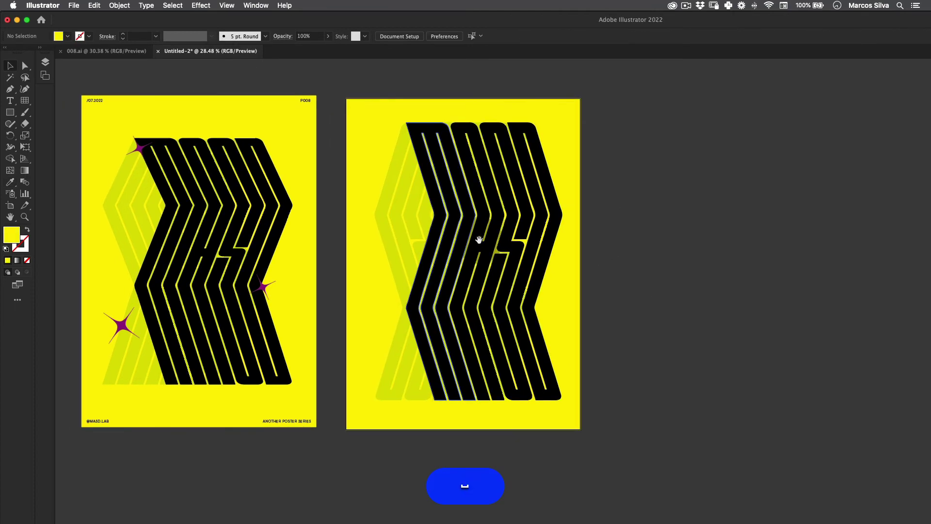
Step: Select and copy the reference poster's corner labels, including P008
{"action": "left_click", "coordinate": [99, 100]}
{"action": "left_click", "coordinate": [304, 100], "text": "shift"}
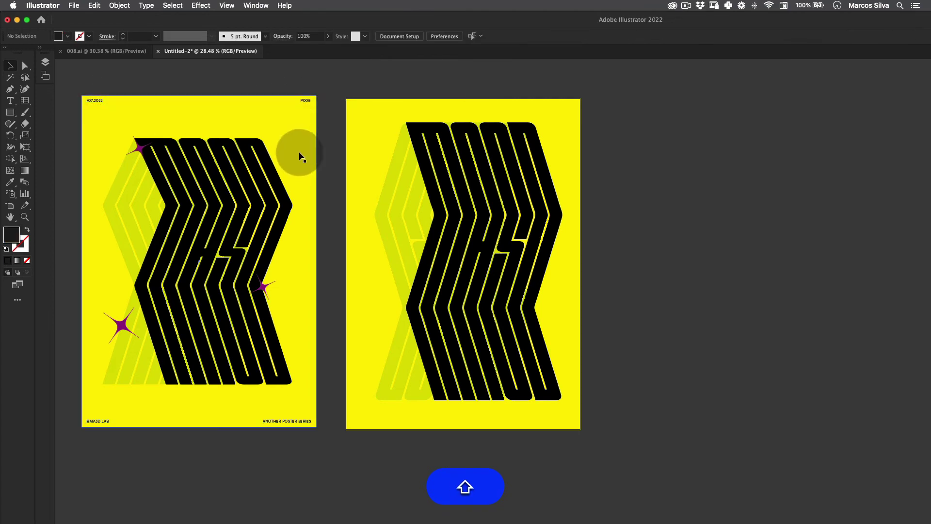
{"action": "left_click", "coordinate": [304, 100], "text": "shift"}
{"action": "key", "text": "shift+super+c"}
{"action": "key", "text": "super+c"}
{"action": "left_click", "coordinate": [367, 109]}
{"action": "key", "text": "super+z"}
Step: Paste the corner labels and place them over the new poster's corners
{"action": "key", "text": "space"}
{"action": "left_click_drag", "start_coordinate": [443, 115], "coordinate": [461, 130]}
{"action": "key", "text": "z"}
{"action": "left_click", "coordinate": [455, 135]}
{"action": "key", "text": "super+v"}
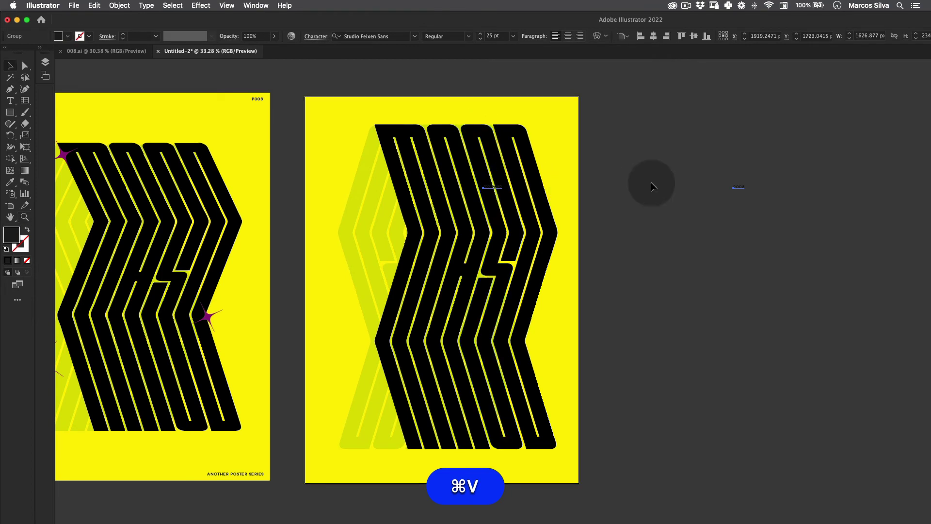
{"action": "key", "text": "v"}
{"action": "left_click_drag", "start_coordinate": [742, 186], "coordinate": [555, 102]}
{"action": "left_click_drag", "start_coordinate": [741, 188], "coordinate": [574, 107]}
Step: Scale the label group inward with Free Transform to fit the new poster's corners
{"action": "key", "text": "e"}
{"action": "key", "text": "v"}
{"action": "left_click", "coordinate": [649, 147]}
{"action": "key", "text": "z"}
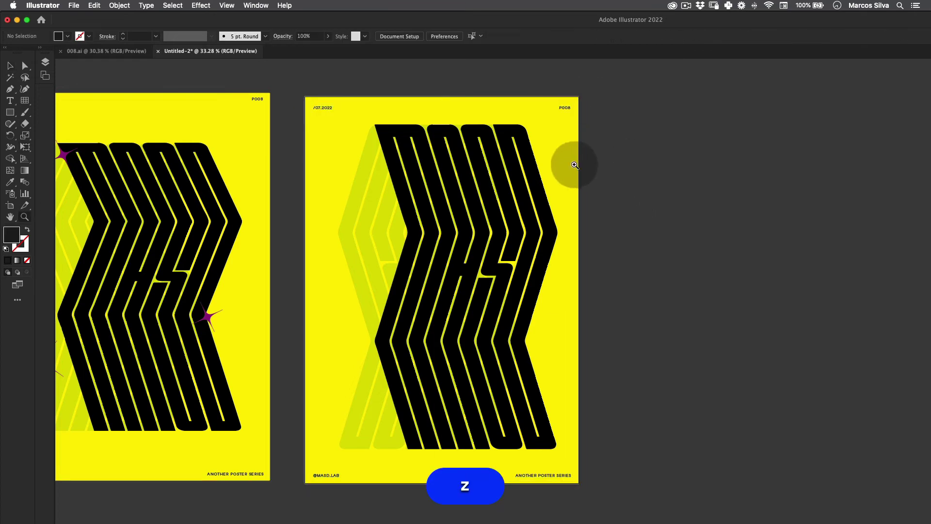
{"action": "left_click_drag", "start_coordinate": [555, 182], "coordinate": [520, 195]}
{"action": "key", "text": "space"}
{"action": "left_click_drag", "start_coordinate": [349, 295], "coordinate": [312, 293]}
{"action": "key", "text": "v"}
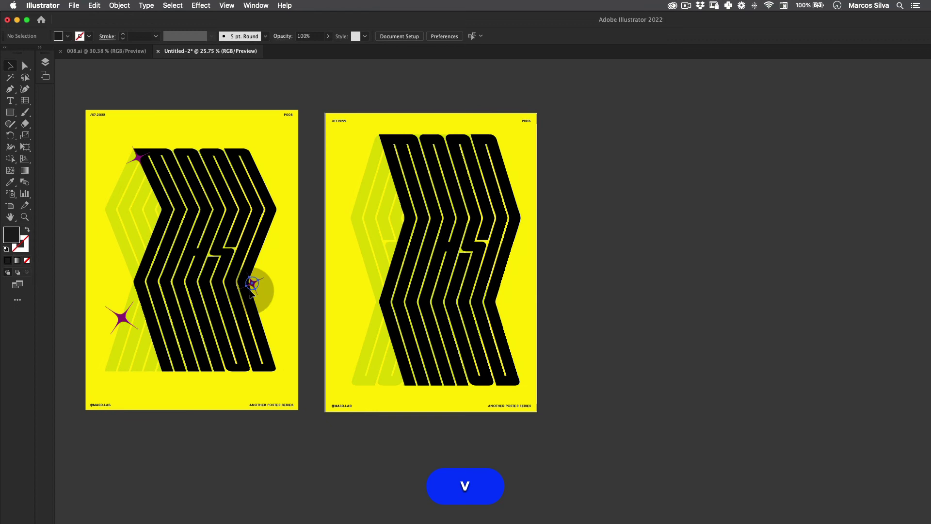
{"action": "key", "text": "super+z"}
{"action": "left_click", "coordinate": [570, 212]}
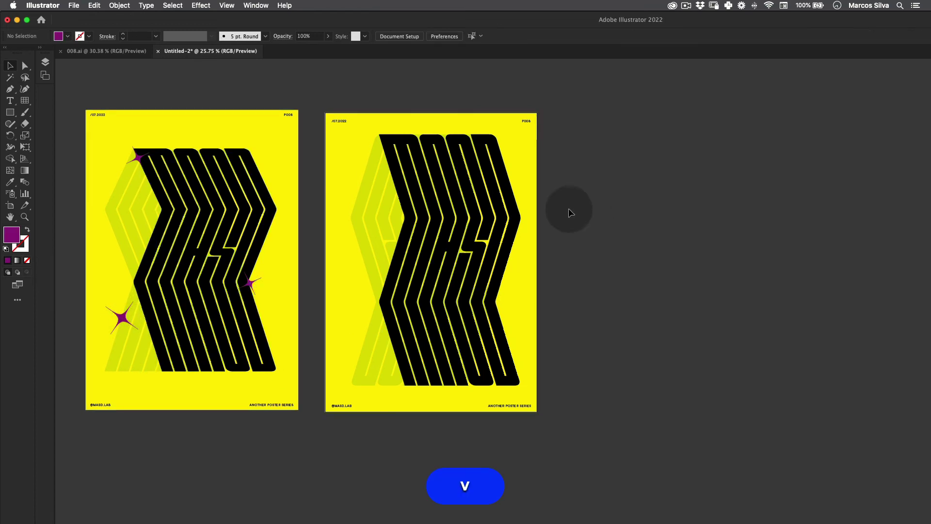
Step: Draw a small purple circle at the new poster's left edge
{"action": "key", "text": "z"}
{"action": "left_click_drag", "start_coordinate": [385, 224], "coordinate": [410, 245]}
{"action": "left_click_drag", "start_coordinate": [9, 112], "coordinate": [53, 136]}
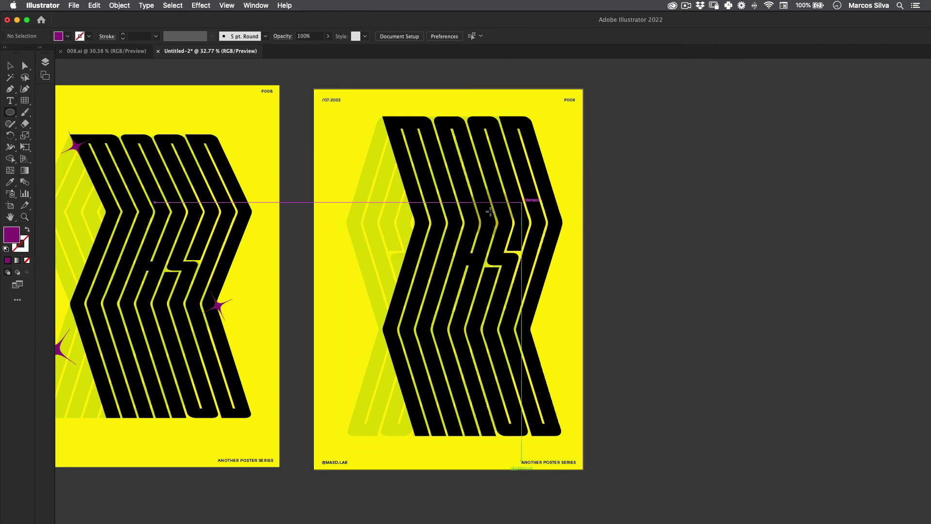
{"action": "mouse_move", "coordinate": [378, 236]}
{"action": "left_mouse_down"}
{"action": "mouse_move", "coordinate": [386, 218]}
{"action": "mouse_move", "coordinate": [389, 228]}
{"action": "left_mouse_up"}
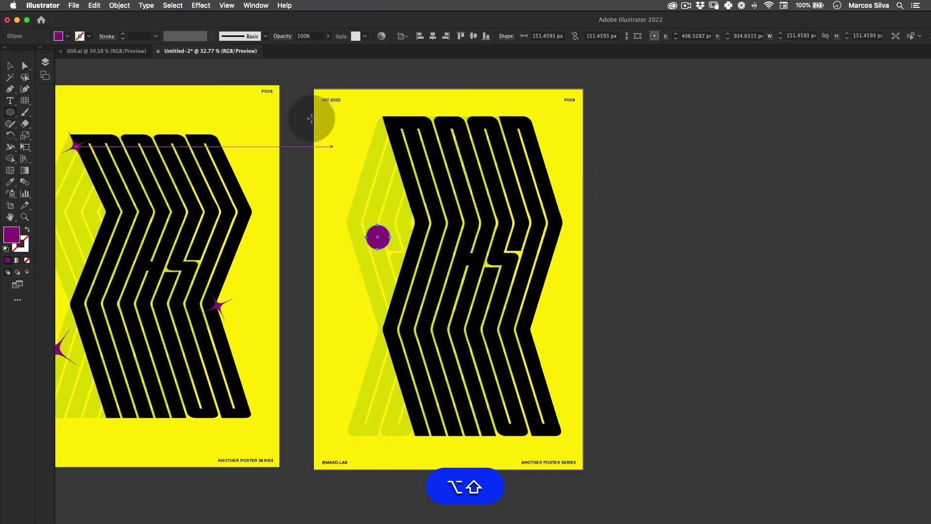
Step: Apply Pucker & Bloat at -104% to turn the circle into a four-point sparkle
{"action": "left_click", "coordinate": [206, 5]}
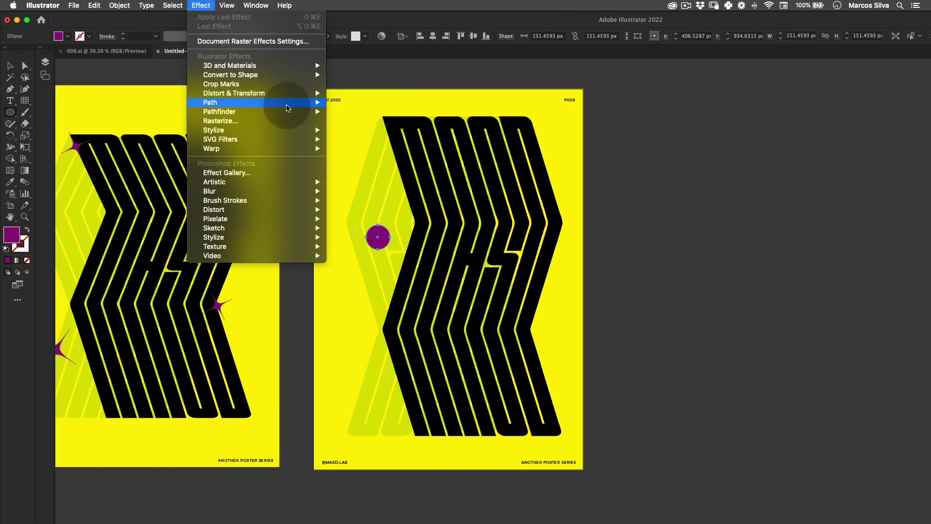
{"action": "mouse_move", "coordinate": [293, 96]}
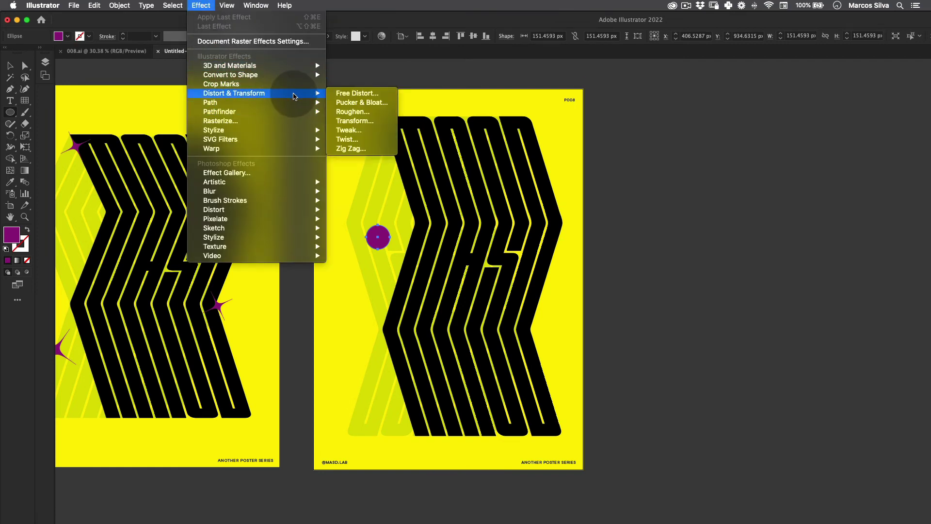
{"action": "left_click", "coordinate": [372, 103]}
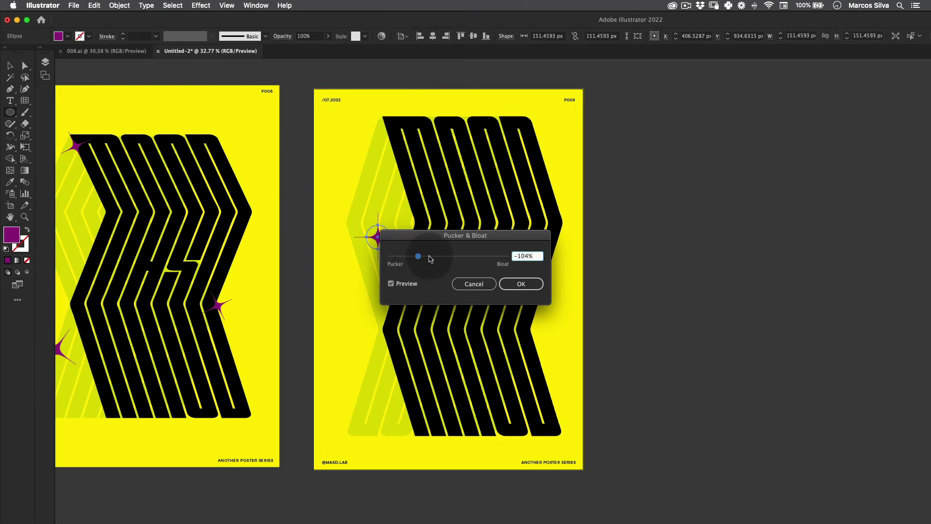
{"action": "left_click_drag", "start_coordinate": [533, 259], "coordinate": [470, 243]}
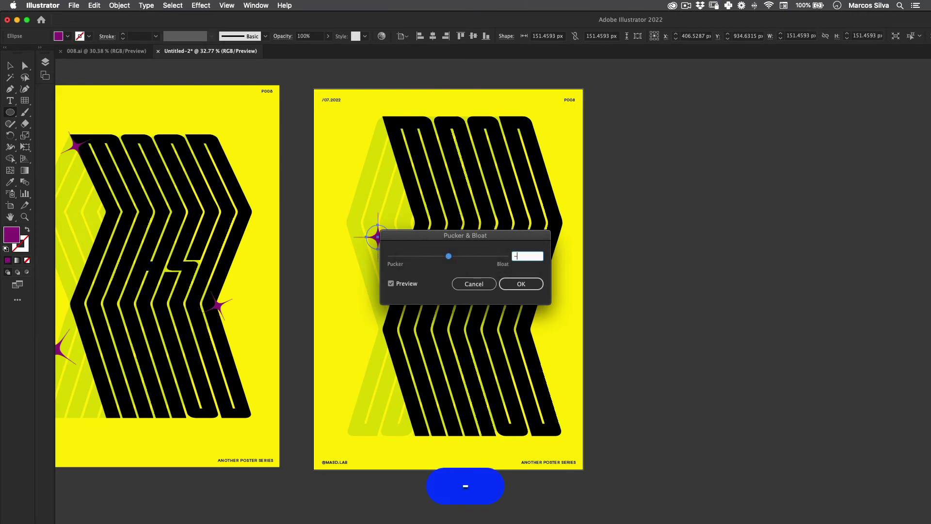
{"action": "left_click", "coordinate": [533, 283]}
{"action": "key", "text": "v"}
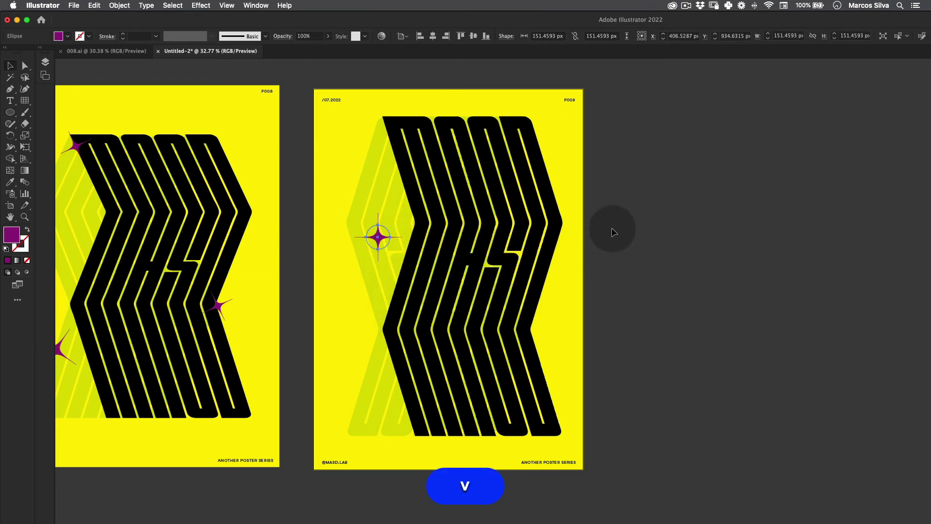
{"action": "left_click", "coordinate": [616, 242]}
Step: Move the sparkle onto the black stripes and recolour it with the original sparkles' purple
{"action": "left_click_drag", "start_coordinate": [388, 249], "coordinate": [322, 204]}
{"action": "left_click", "coordinate": [186, 278]}
{"action": "double_click", "coordinate": [12, 235]}
{"action": "left_click", "coordinate": [567, 210]}
{"action": "key", "text": "v"}
{"action": "left_click", "coordinate": [528, 213]}
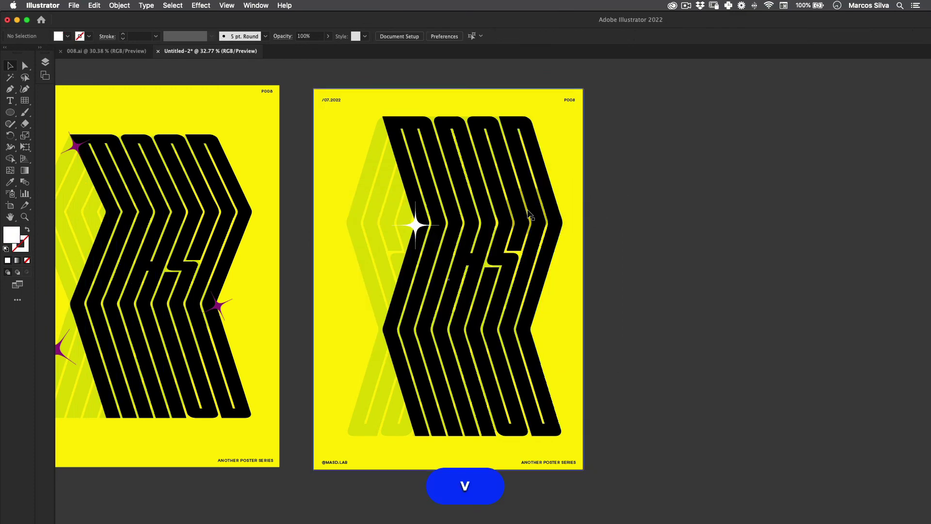
{"action": "left_click", "coordinate": [416, 224]}
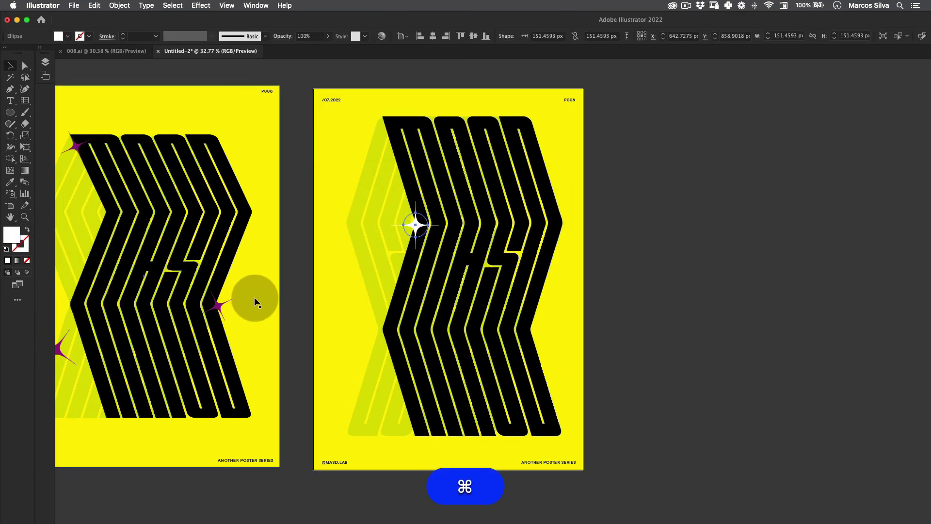
{"action": "key", "text": "i"}
{"action": "left_click", "coordinate": [244, 305]}
{"action": "key", "text": "v"}
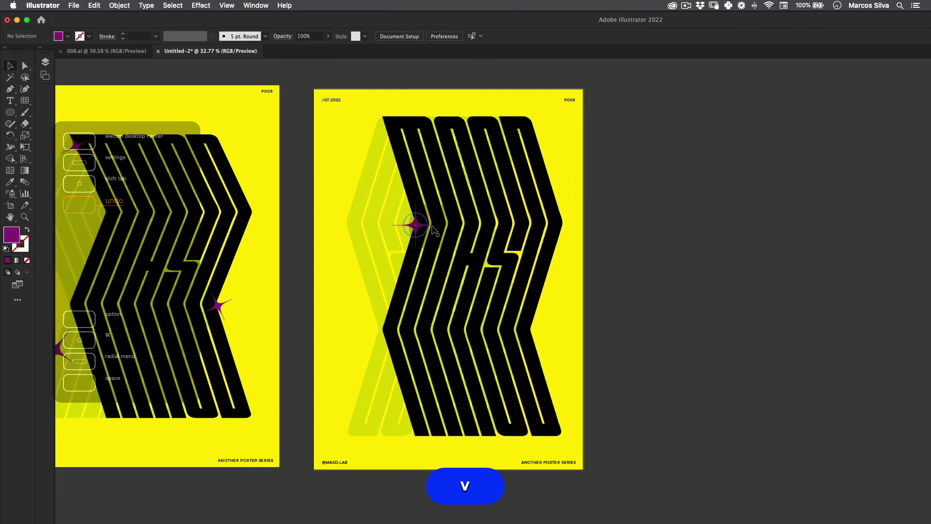
Step: Duplicate the sparkle to the lower right and near the bottom, rotating the bottom copy
{"action": "left_click_drag", "start_coordinate": [425, 233], "coordinate": [588, 342]}
{"action": "key", "text": "e"}
{"action": "key", "text": "v"}
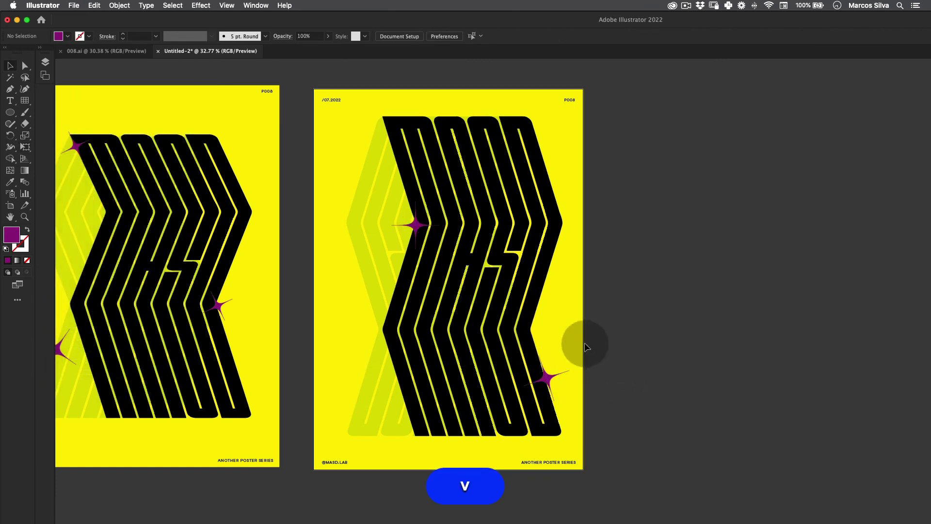
{"action": "left_click_drag", "start_coordinate": [548, 379], "coordinate": [363, 382]}
{"action": "key", "text": "alt+e"}
{"action": "key", "text": "e"}
{"action": "left_click_drag", "start_coordinate": [416, 395], "coordinate": [401, 434]}
{"action": "key", "text": "v"}
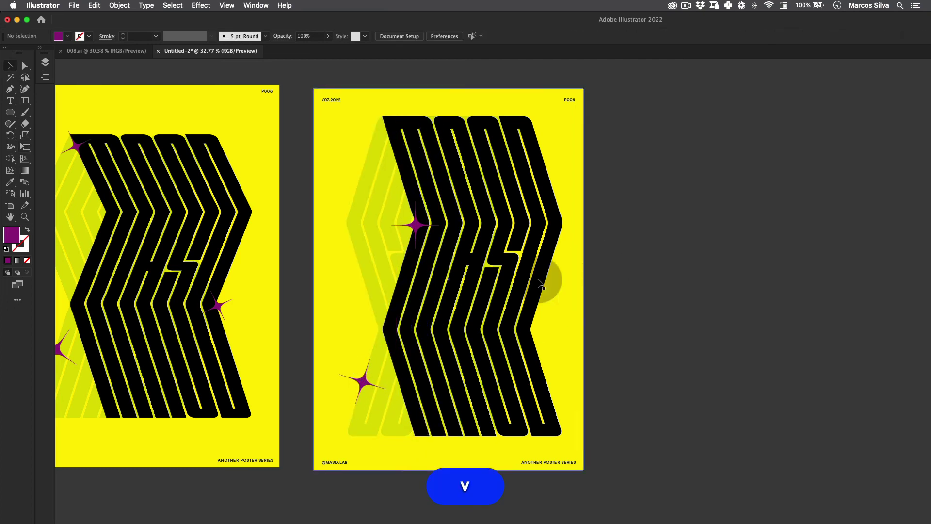
Step: Copy a sparkle to the top right, then shrink and rotate it
{"action": "left_click_drag", "start_coordinate": [363, 382], "coordinate": [564, 230]}
{"action": "key", "text": "e"}
{"action": "key", "text": "z"}
{"action": "key", "text": "e"}
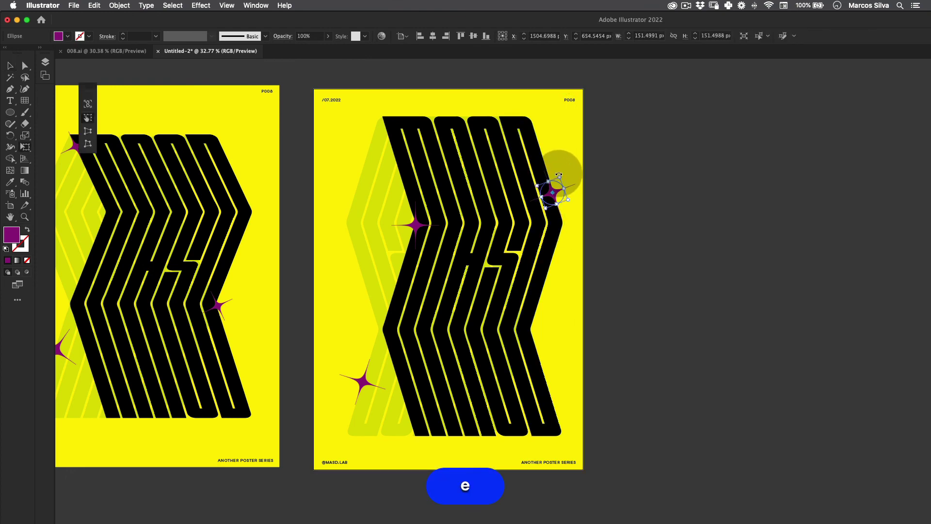
{"action": "left_click_drag", "start_coordinate": [556, 180], "coordinate": [541, 146]}
{"action": "key", "text": "v"}
{"action": "key", "text": "z"}
{"action": "left_click", "coordinate": [556, 171]}
{"action": "left_click_drag", "start_coordinate": [573, 300], "coordinate": [518, 143]}
{"action": "key", "text": "v"}
{"action": "key", "text": "e"}
{"action": "left_click_drag", "start_coordinate": [547, 212], "coordinate": [490, 244]}
Step: Move the middle sparkle to the lettering's right edge
{"action": "key", "text": "z"}
{"action": "key", "text": "space"}
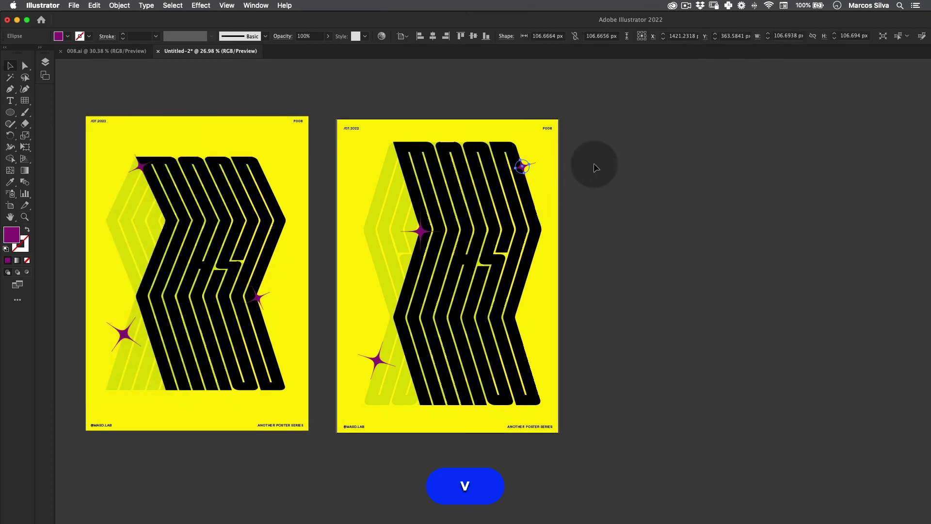
{"action": "key", "text": "v"}
{"action": "left_click", "coordinate": [594, 166]}
{"action": "left_click_drag", "start_coordinate": [420, 232], "coordinate": [528, 283]}
Step: Move the top sparkle to the lettering's top-left corner
{"action": "key", "text": "v"}
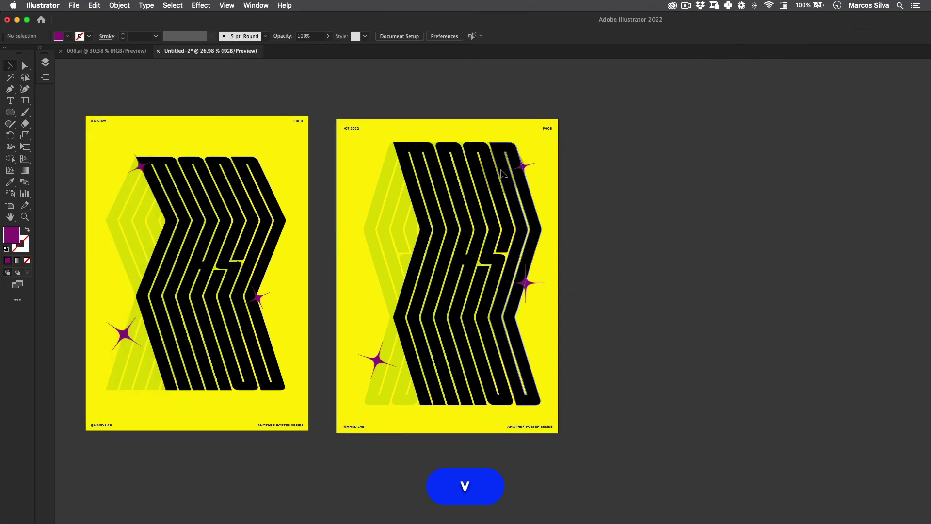
{"action": "left_click", "coordinate": [96, 6]}
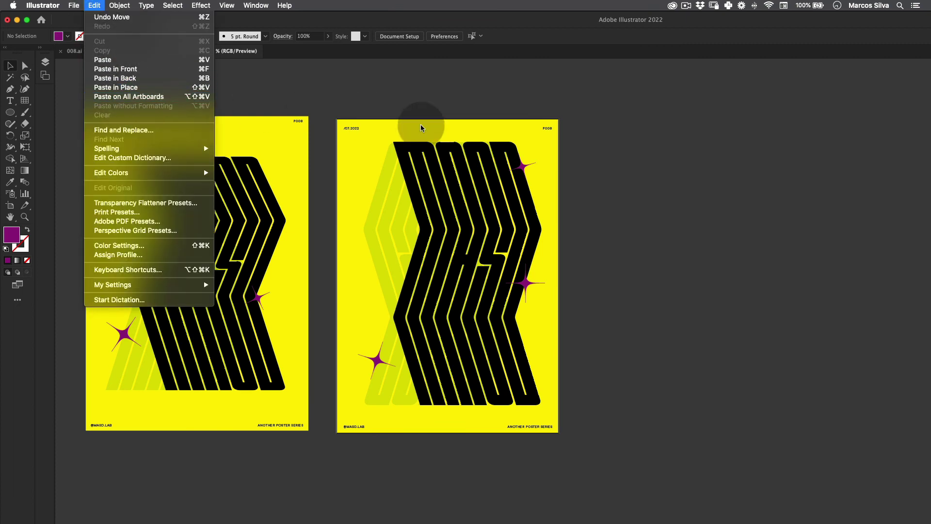
{"action": "key", "text": "v"}
{"action": "left_click", "coordinate": [582, 156]}
{"action": "left_click_drag", "start_coordinate": [525, 170], "coordinate": [399, 160]}
Step: Delete the original reference poster and zoom in on the finished one
{"action": "key", "text": "v"}
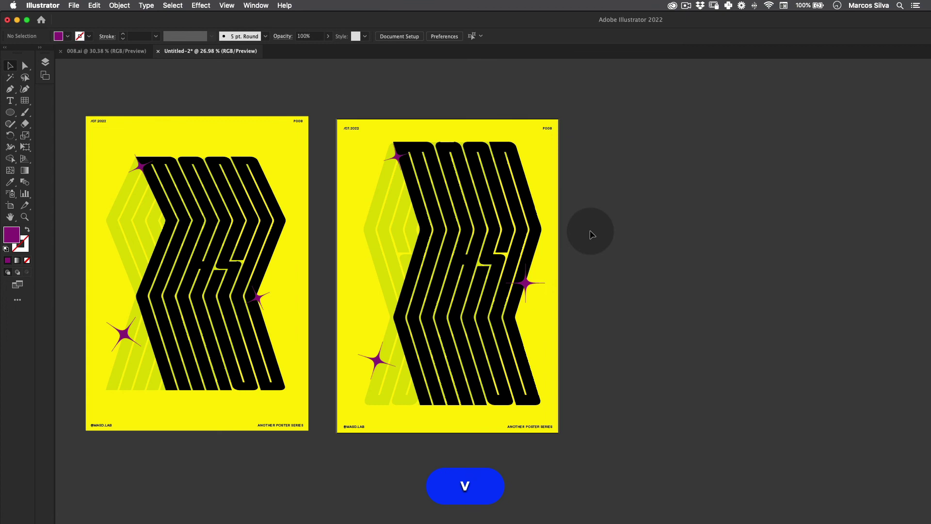
{"action": "left_click_drag", "start_coordinate": [95, 102], "coordinate": [322, 480]}
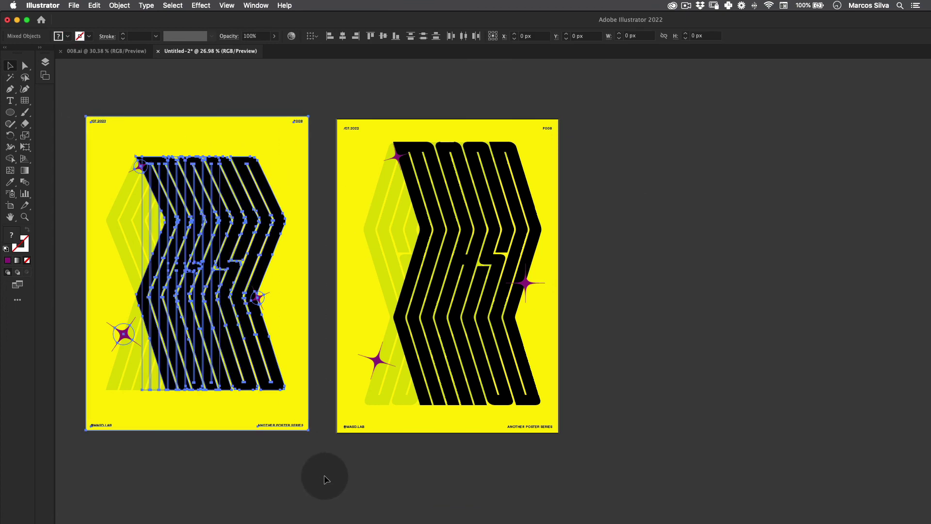
{"action": "key", "text": "BackSpace"}
{"action": "key", "text": "z"}
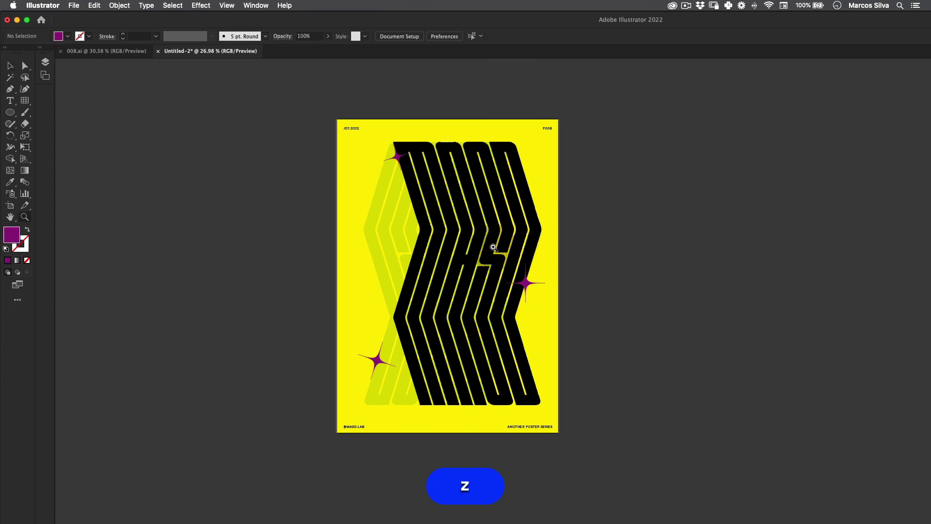
{"action": "left_click_drag", "start_coordinate": [493, 247], "coordinate": [557, 211]}
{"action": "key", "text": "v"}
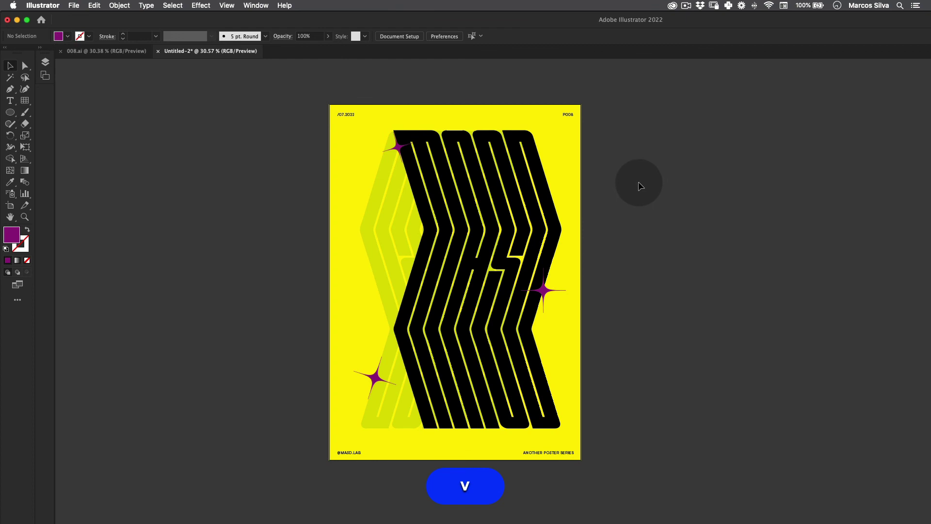